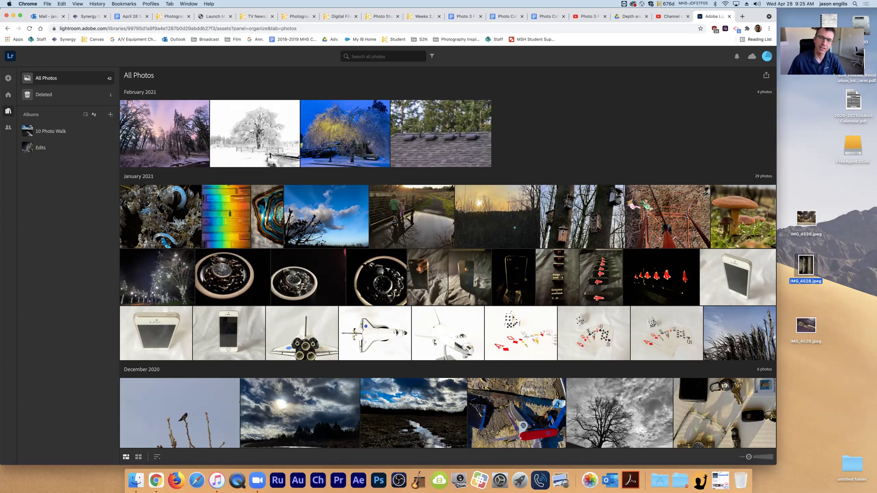
- View the Depth and Breadth: Angles folder in Google Drive and return to the Lightroom photo library
{"action": "left_click", "coordinate": [629, 17]}
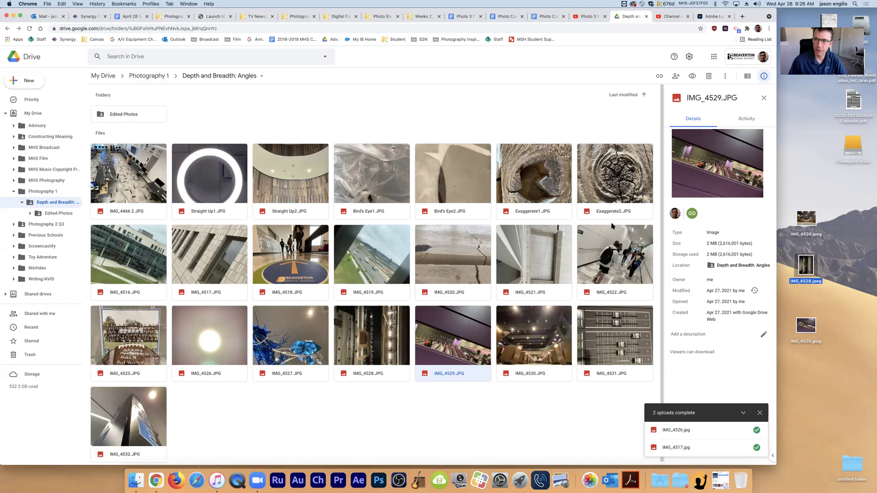
{"action": "left_click", "coordinate": [712, 16]}
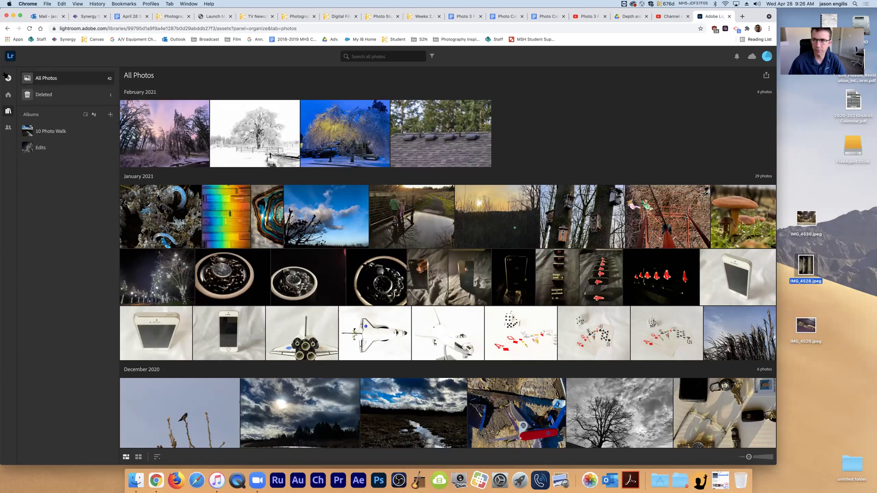
{"action": "left_click", "coordinate": [628, 17]}
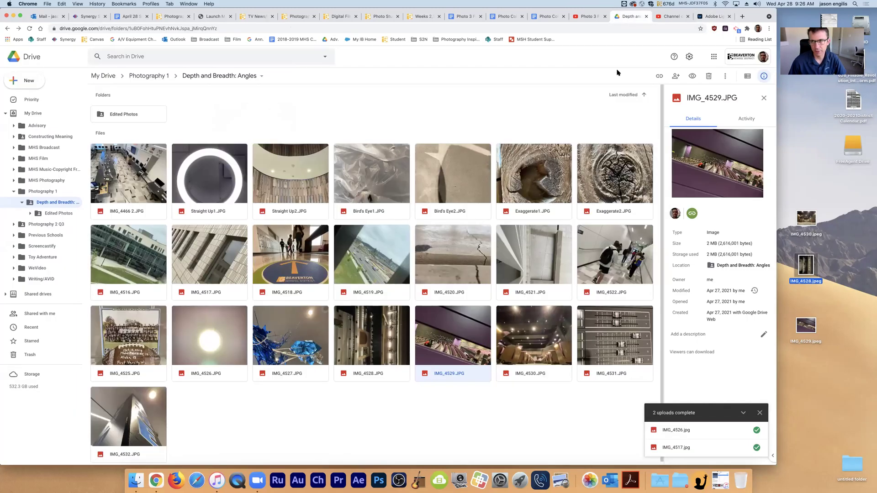
{"action": "left_click", "coordinate": [713, 17]}
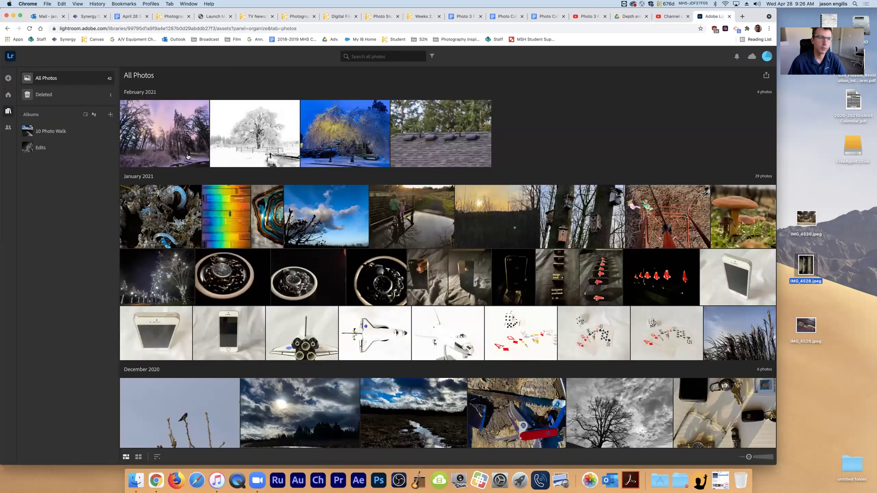
- Upload IMG_4528.jpeg, IMG_4529.jpeg and IMG_4530.jpeg from the desktop to the Lightroom library and finish the upload
{"action": "left_click", "coordinate": [8, 78]}
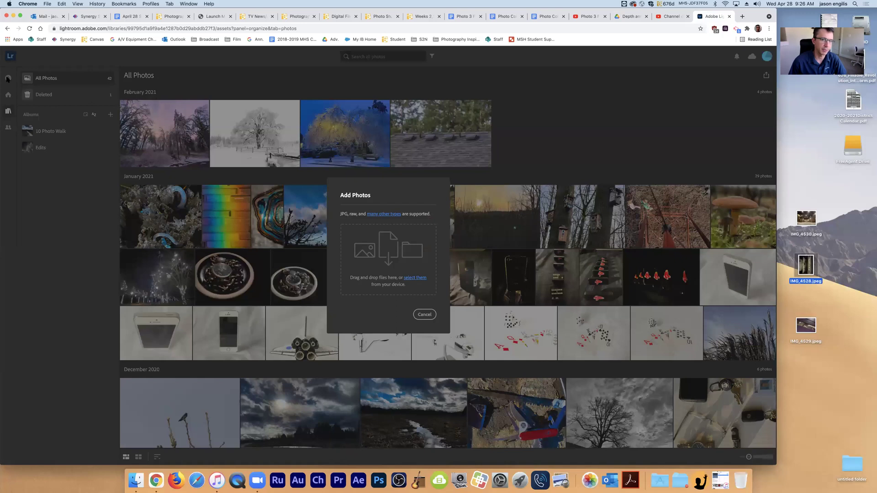
{"action": "left_click", "coordinate": [854, 414]}
{"action": "left_click_drag", "start_coordinate": [825, 366], "coordinate": [382, 246]}
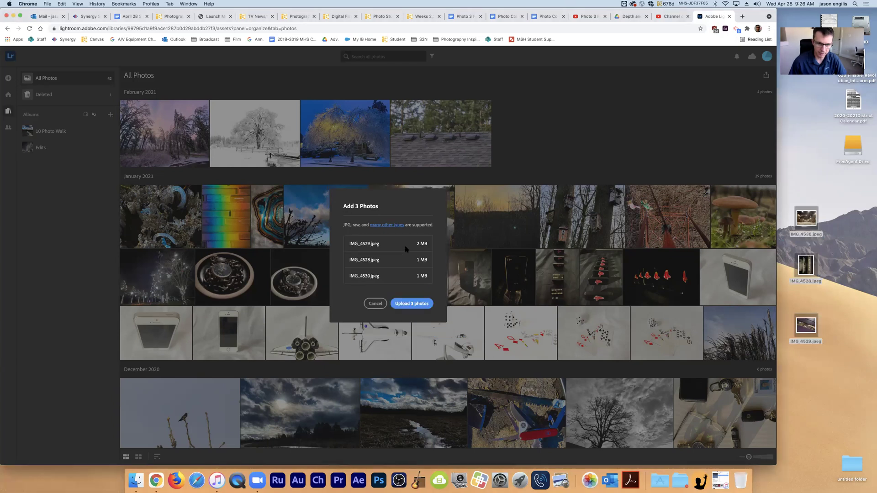
{"action": "left_click", "coordinate": [411, 304]}
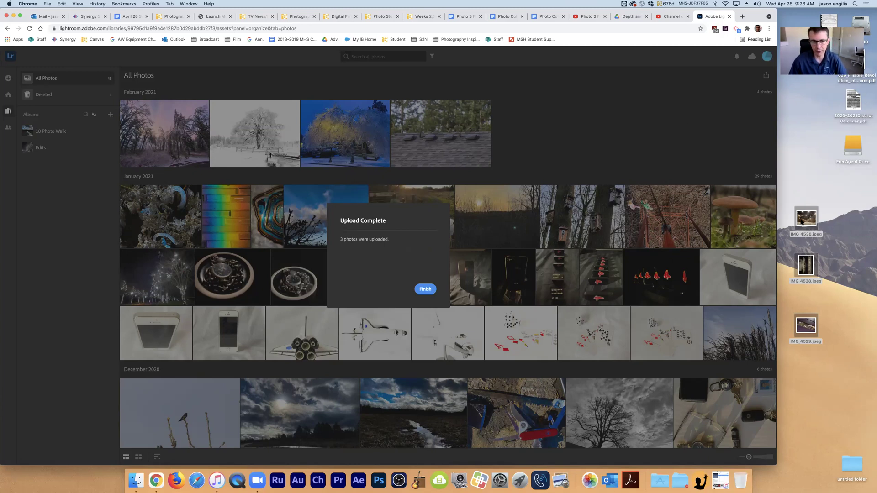
{"action": "left_click", "coordinate": [426, 290]}
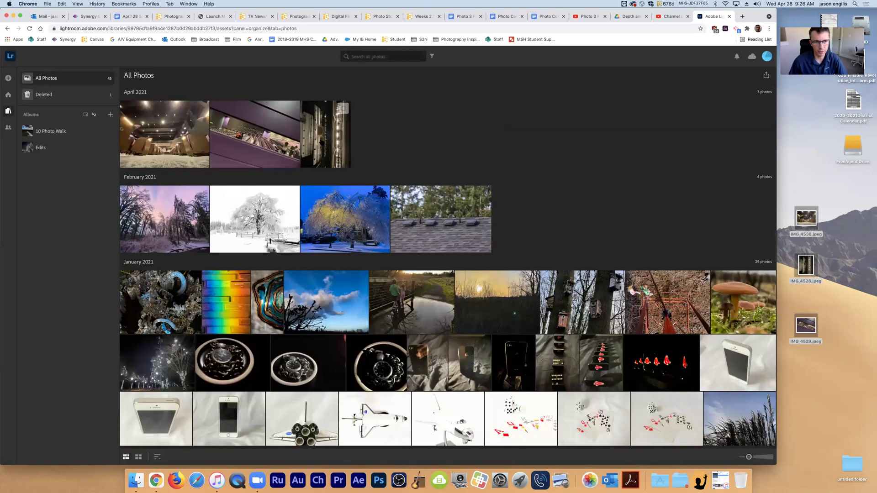
- Send the three desktop photos to Adobe Photoshop 2021 and open IMG_4528.jpeg from Camera Raw without adjustments
{"action": "left_click_drag", "start_coordinate": [828, 410], "coordinate": [796, 224]}
{"action": "right_click", "coordinate": [802, 215]}
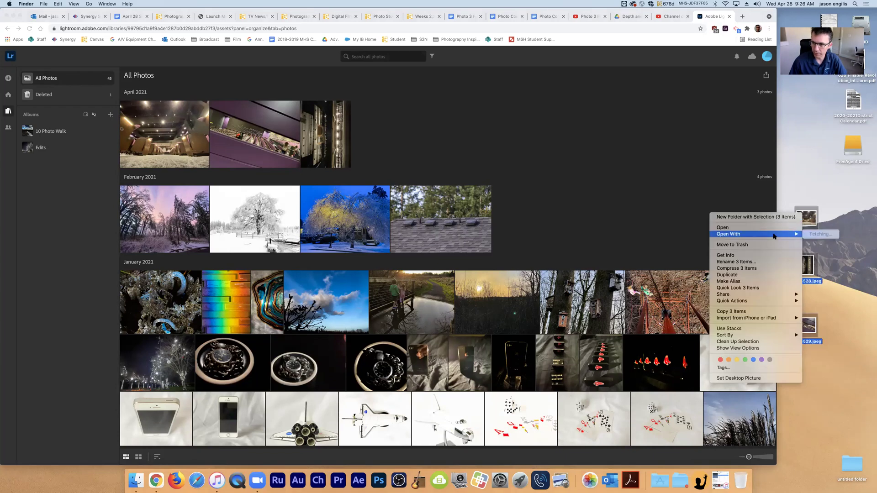
{"action": "mouse_move", "coordinate": [794, 234]}
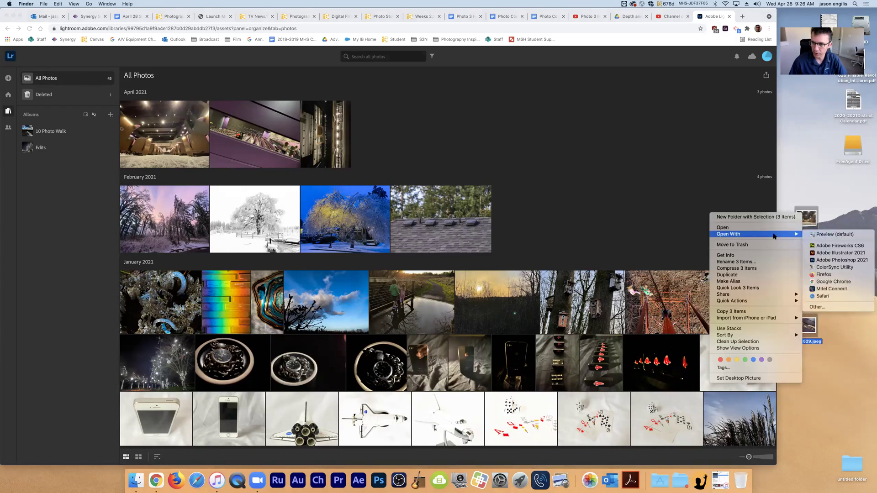
{"action": "left_click", "coordinate": [838, 260]}
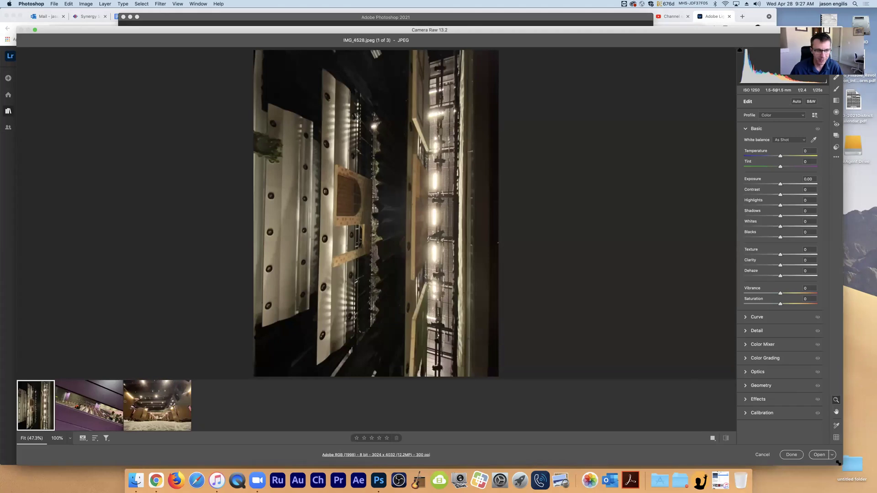
{"action": "left_click", "coordinate": [819, 455]}
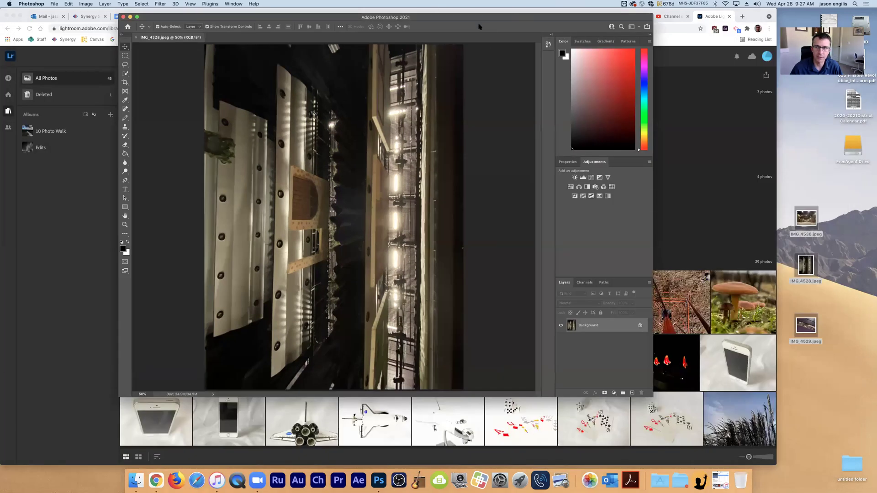
- Move the Photoshop window clear of the desktop files and open IMG_4529.jpeg in Photoshop through Camera Raw without adjustments
{"action": "left_click_drag", "start_coordinate": [512, 18], "coordinate": [436, 20]}
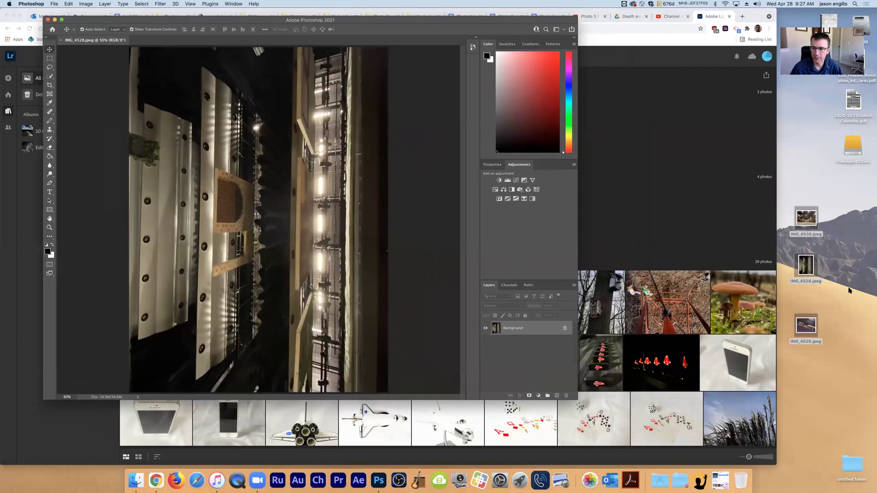
{"action": "left_click", "coordinate": [850, 292]}
{"action": "right_click", "coordinate": [815, 325]}
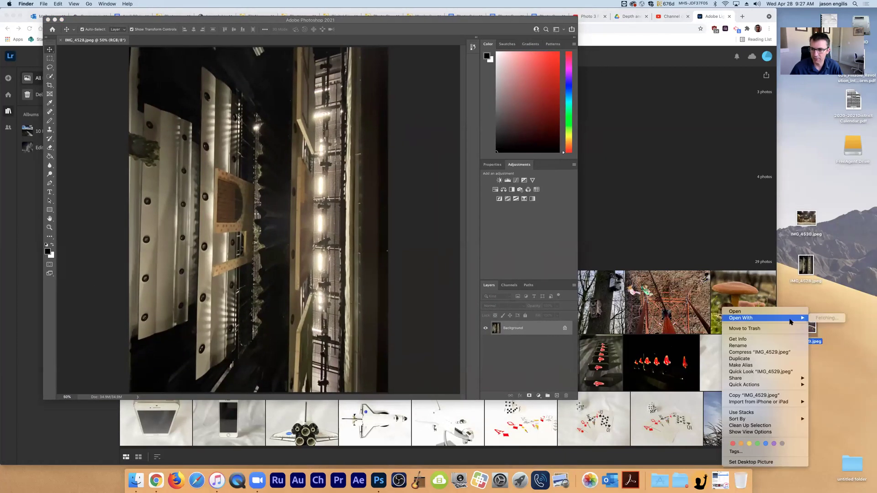
{"action": "mouse_move", "coordinate": [793, 320]}
{"action": "left_click", "coordinate": [689, 345]}
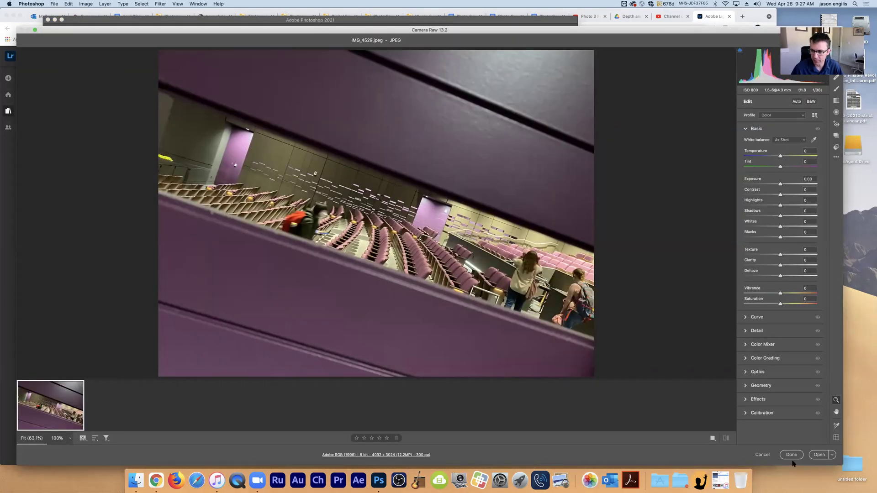
{"action": "left_click", "coordinate": [820, 456]}
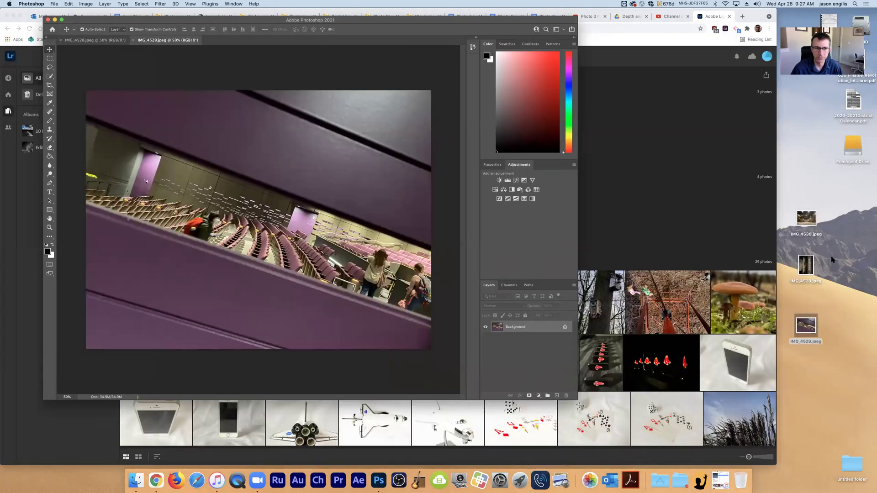
{"action": "left_click", "coordinate": [95, 40]}
{"action": "left_click", "coordinate": [151, 40]}
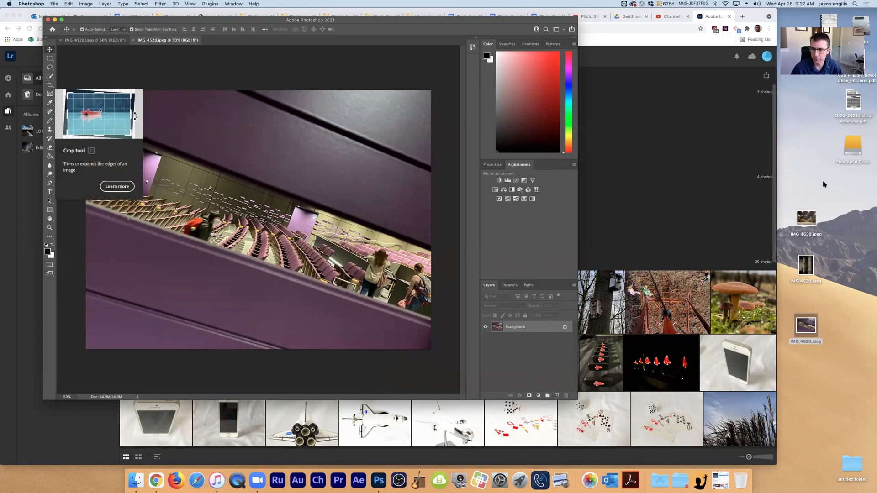
{"action": "left_click", "coordinate": [844, 258]}
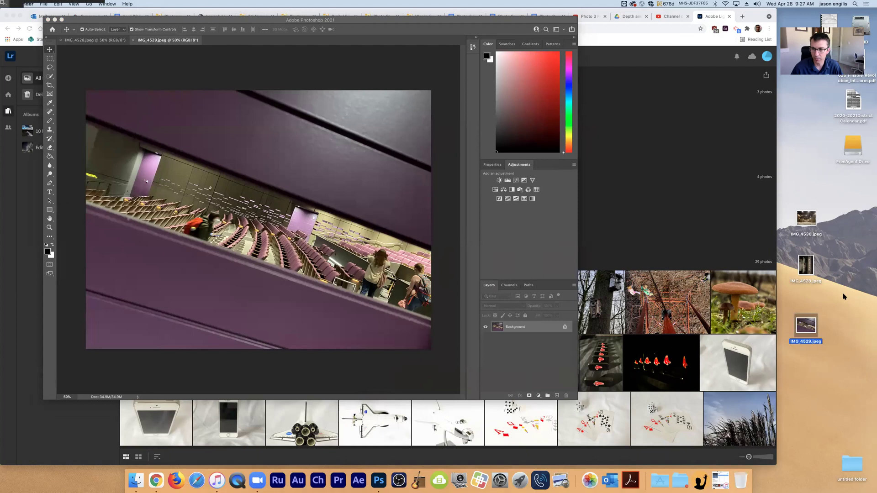
{"action": "left_click", "coordinate": [72, 40]}
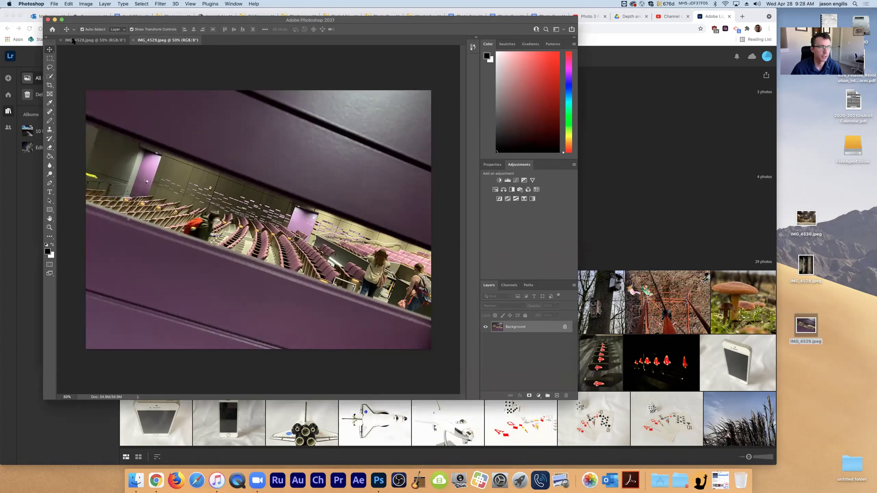
{"action": "left_click", "coordinate": [83, 40]}
{"action": "left_click", "coordinate": [168, 42]}
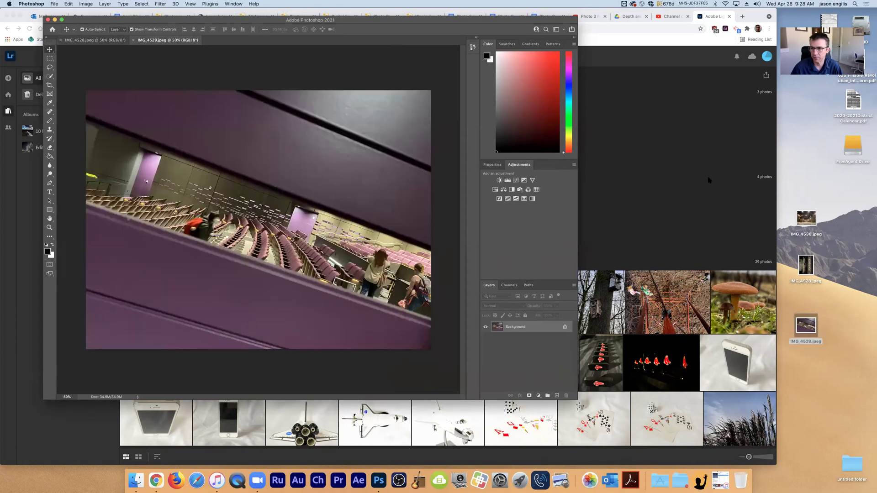
- Open IMG_4530.jpeg from the desktop in Photoshop through Camera Raw without adjustments, and enlarge the Photoshop window
{"action": "right_click", "coordinate": [806, 218]}
{"action": "mouse_move", "coordinate": [782, 228]}
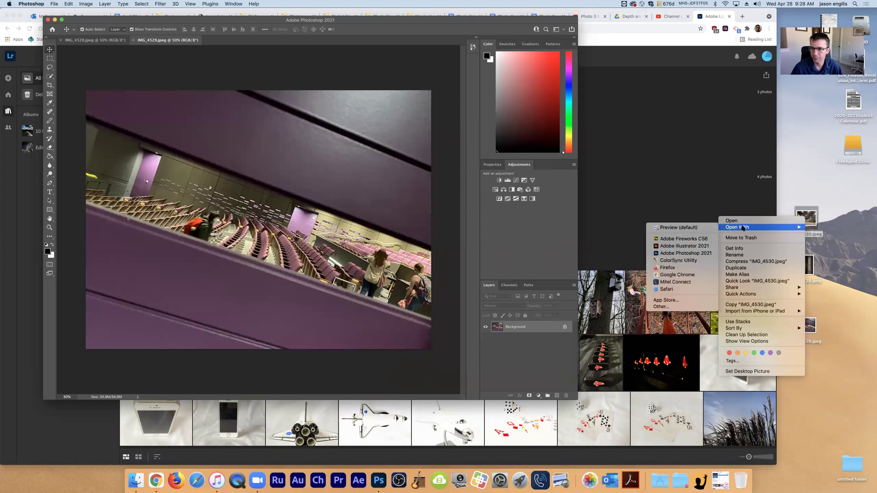
{"action": "left_click", "coordinate": [686, 254]}
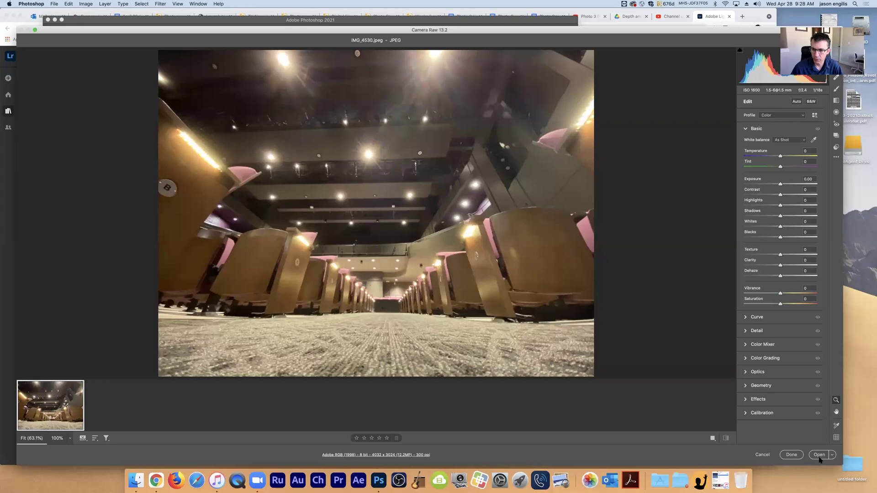
{"action": "left_click", "coordinate": [820, 457]}
{"action": "left_click_drag", "start_coordinate": [579, 401], "coordinate": [794, 469]}
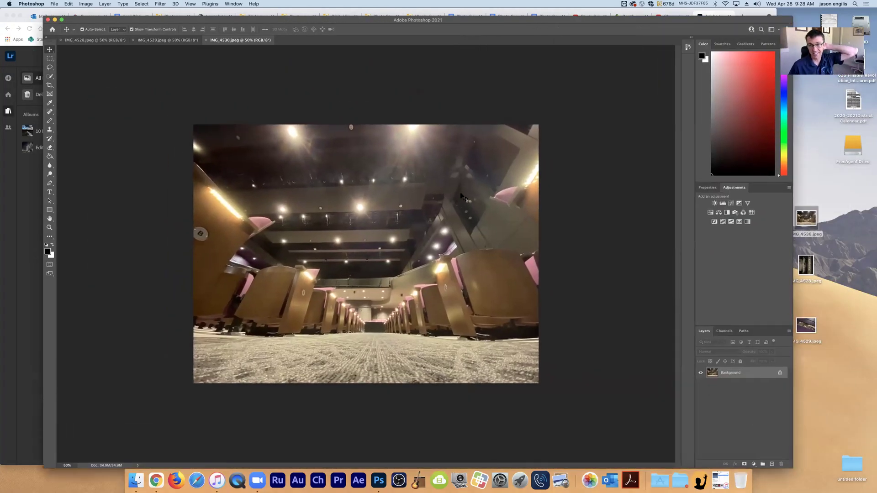
{"action": "left_click_drag", "start_coordinate": [480, 20], "coordinate": [443, 11]}
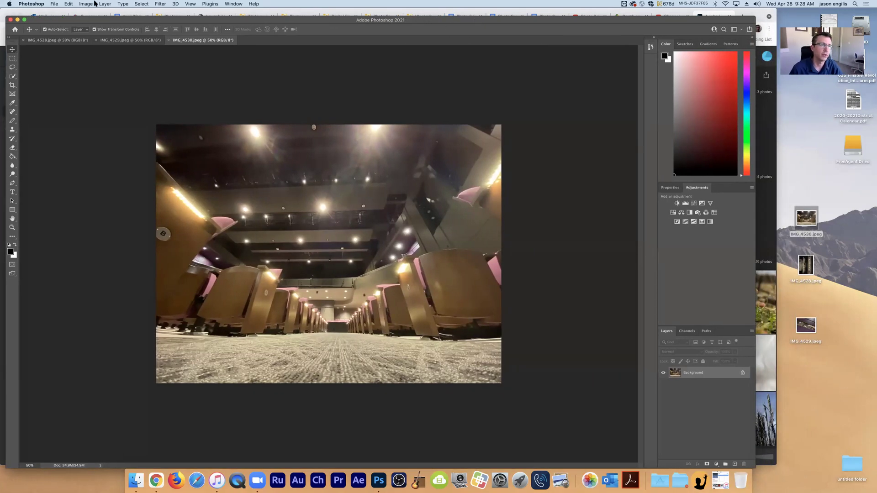
- Start the Camera Raw Filter on IMG_4530.jpeg and set Exposure to -0.85, Contrast to +41, Highlights to -71, Shadows to -29 and Blacks to +36
{"action": "left_click", "coordinate": [160, 3]}
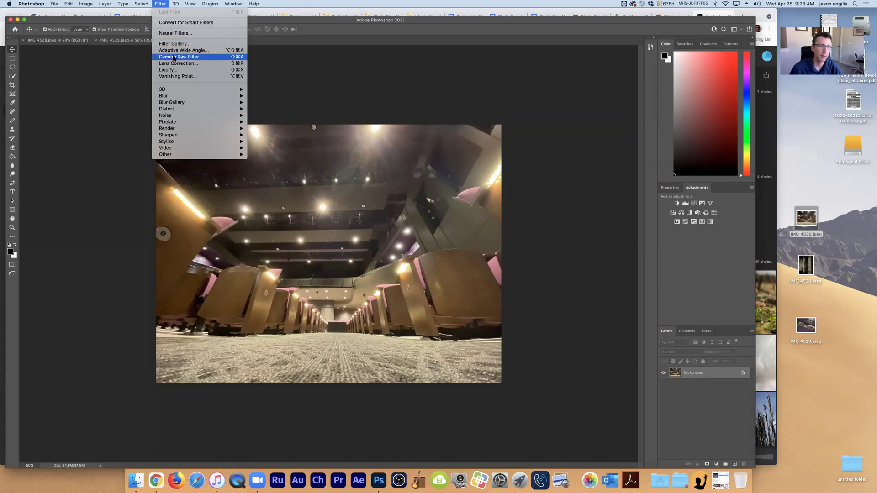
{"action": "left_click", "coordinate": [174, 58]}
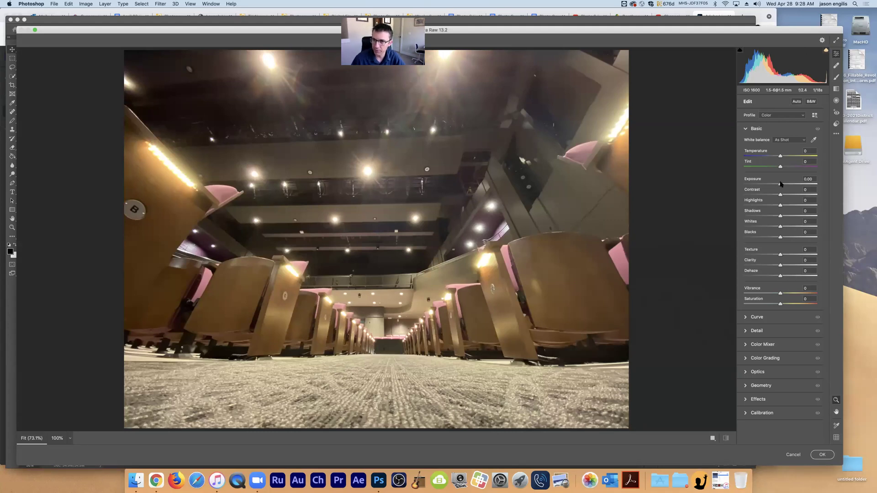
{"action": "left_click_drag", "start_coordinate": [792, 185], "coordinate": [774, 191]}
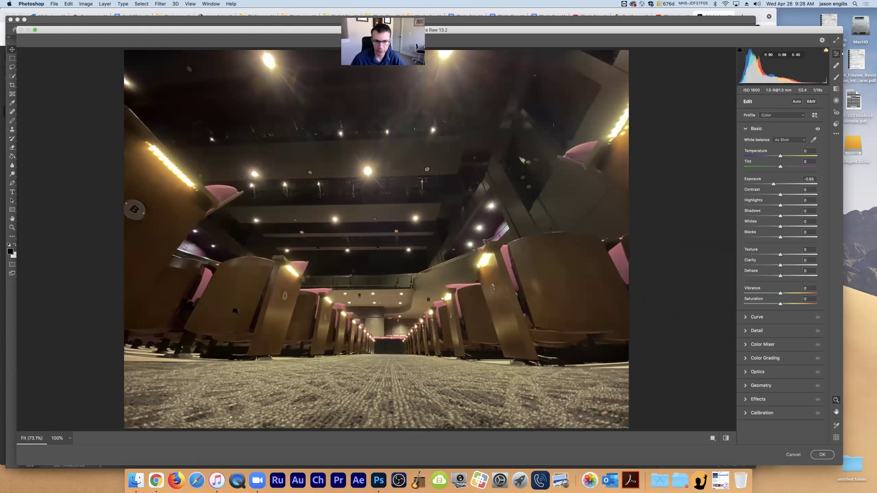
{"action": "left_click_drag", "start_coordinate": [780, 196], "coordinate": [754, 211]}
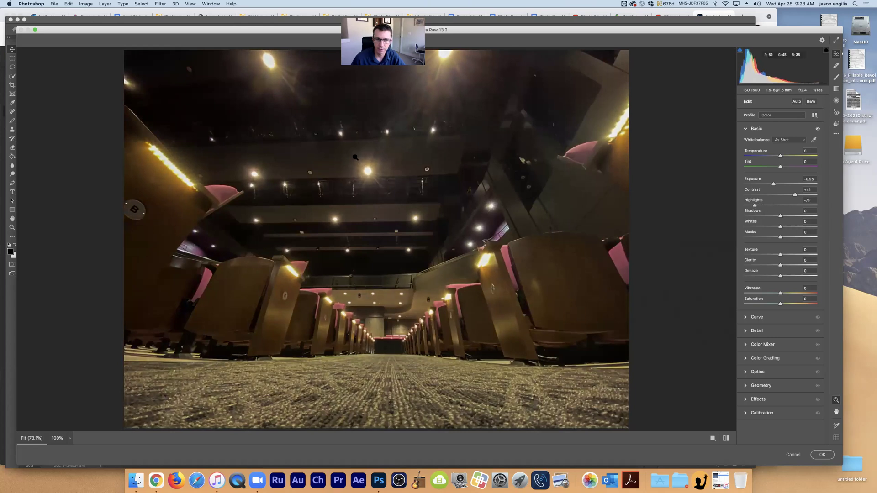
{"action": "left_click_drag", "start_coordinate": [780, 216], "coordinate": [772, 216]}
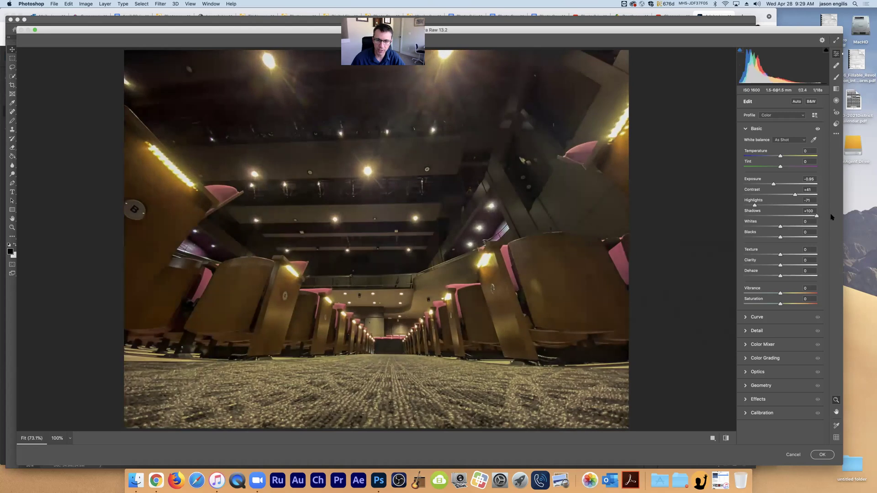
{"action": "left_click_drag", "start_coordinate": [824, 219], "coordinate": [793, 238]}
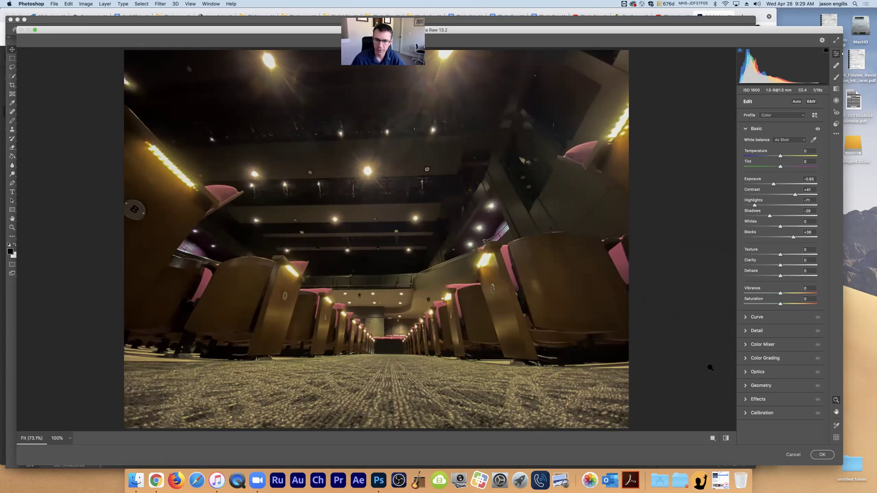
- Set the photo's Texture to +47, Dehaze to +12, Saturation to +20 and Vibrance to +4
{"action": "left_click", "coordinate": [387, 388]}
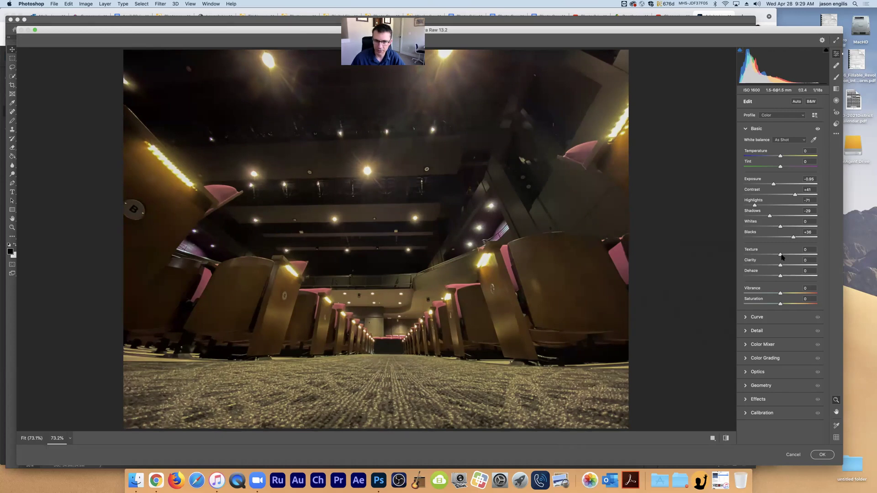
{"action": "left_click_drag", "start_coordinate": [784, 255], "coordinate": [798, 254]}
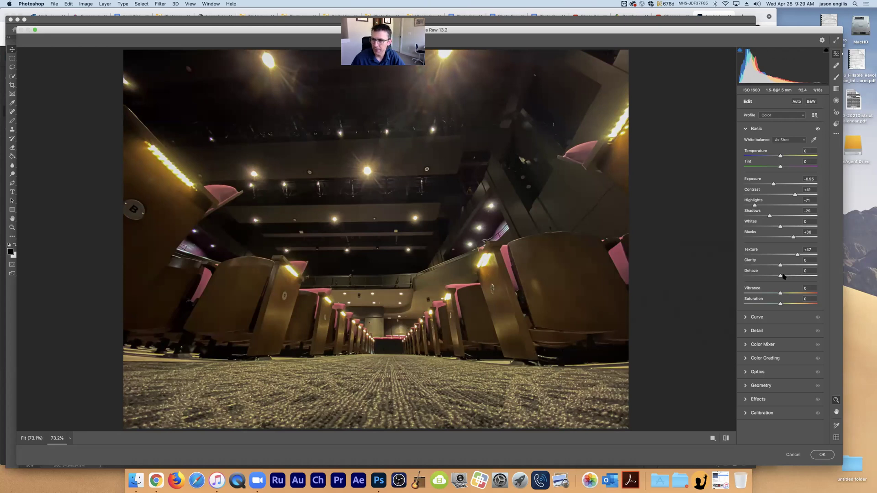
{"action": "mouse_move", "coordinate": [791, 265]}
{"action": "left_mouse_down"}
{"action": "mouse_move", "coordinate": [814, 266]}
{"action": "mouse_move", "coordinate": [736, 273]}
{"action": "mouse_move", "coordinate": [781, 270]}
{"action": "left_mouse_up"}
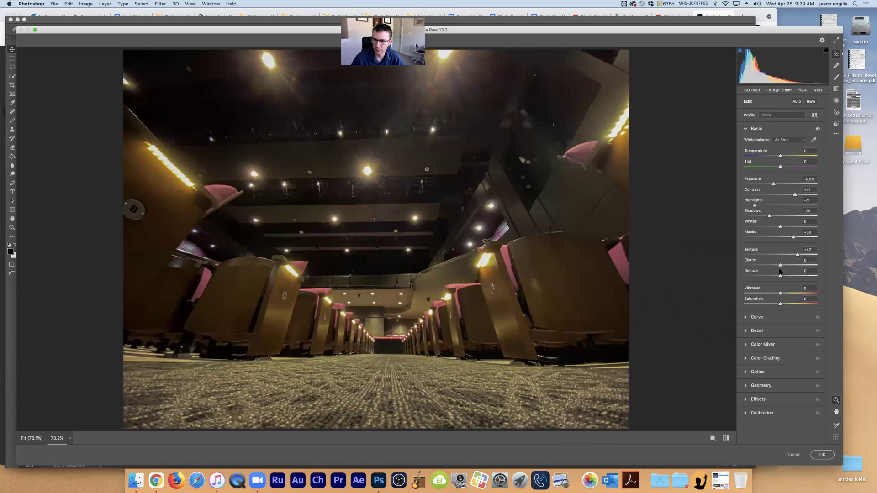
{"action": "left_click_drag", "start_coordinate": [825, 275], "coordinate": [721, 299]}
{"action": "left_click", "coordinate": [788, 304]}
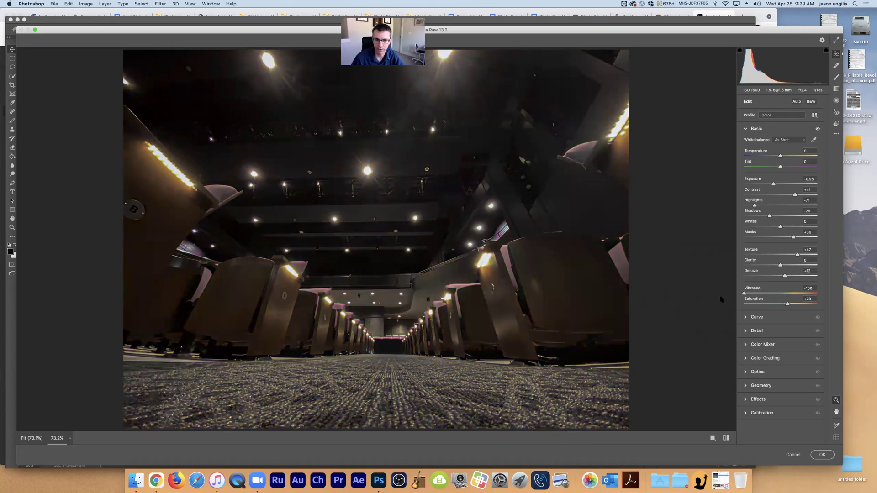
{"action": "left_click", "coordinate": [782, 293]}
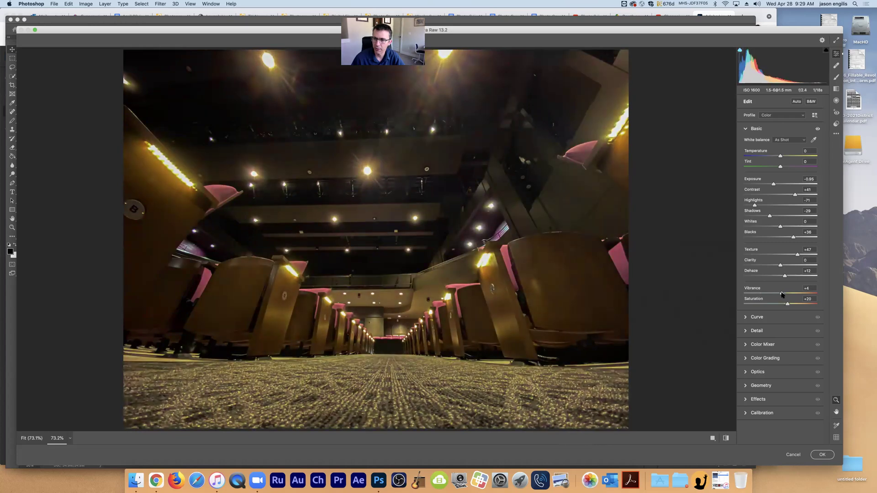
- Move the Camera Raw window down, switch to Lightroom in Chrome, and open the first April 2021 auditorium photo with its editing controls
{"action": "left_click", "coordinate": [744, 347]}
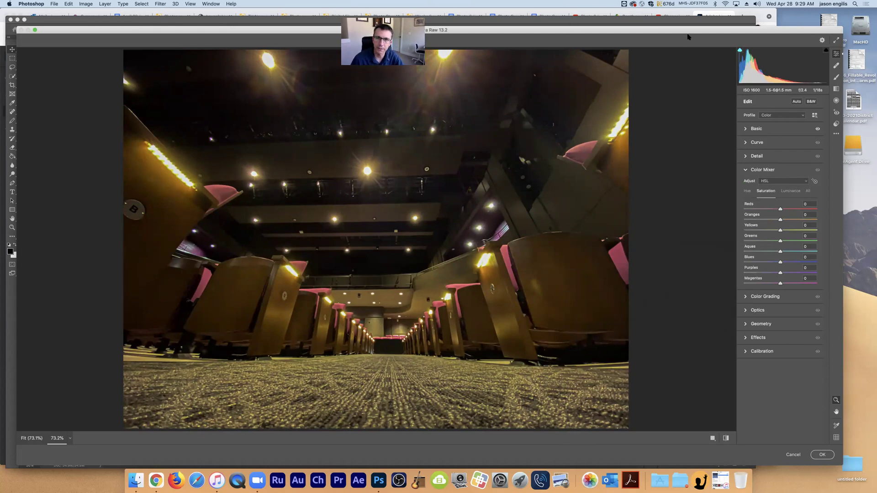
{"action": "left_click_drag", "start_coordinate": [588, 31], "coordinate": [587, 53]}
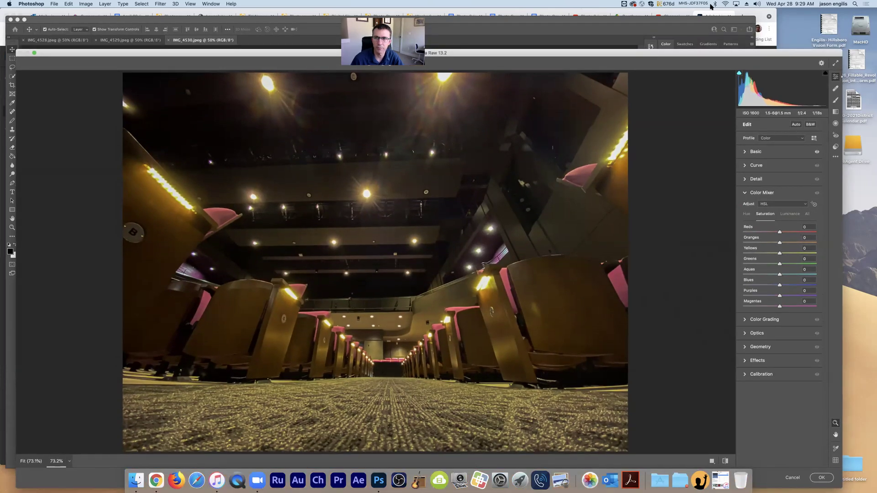
{"action": "left_click", "coordinate": [766, 14]}
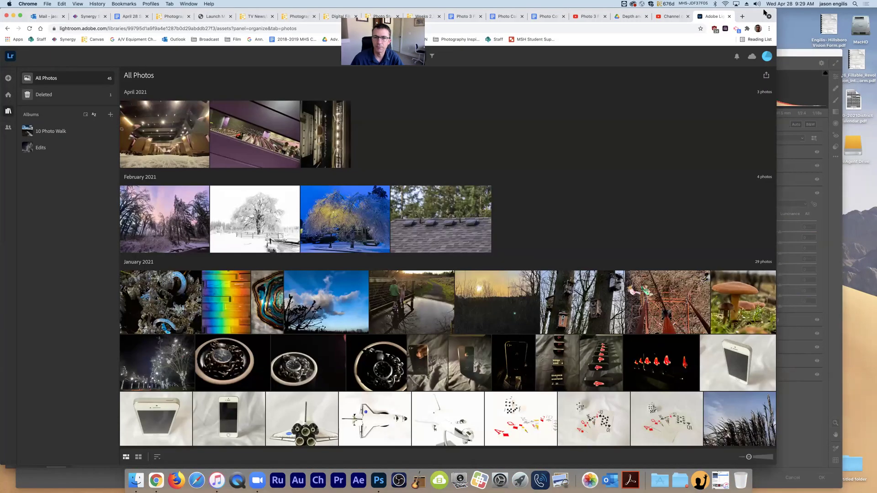
{"action": "left_click", "coordinate": [168, 132]}
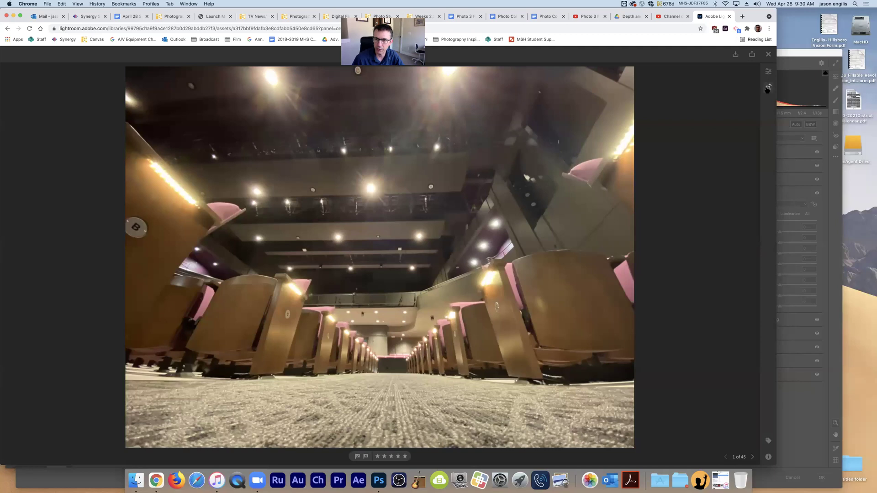
{"action": "left_click", "coordinate": [768, 71]}
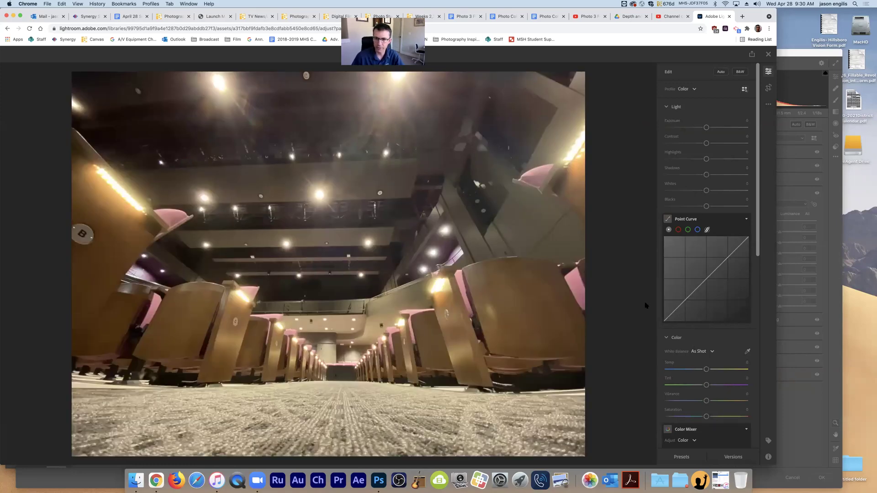
{"action": "scroll", "coordinate": [719, 359], "scroll_direction": "down", "scroll_amount": 5}
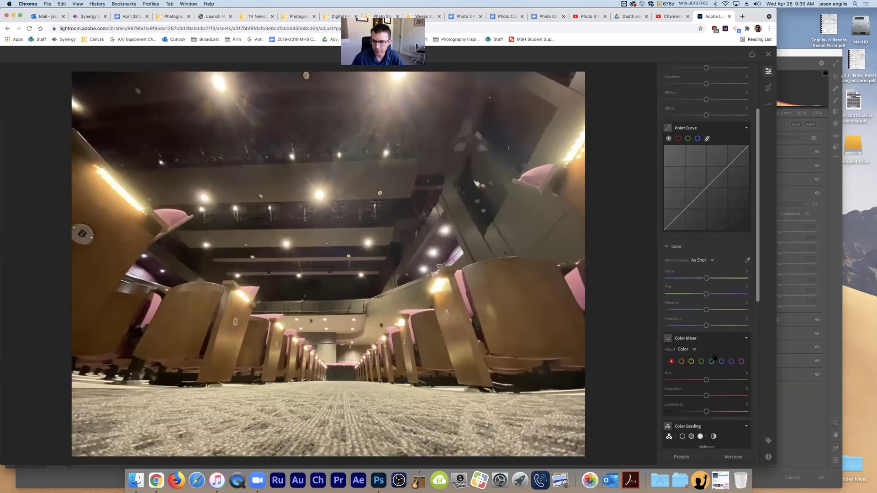
{"action": "scroll", "coordinate": [711, 357], "scroll_direction": "up", "scroll_amount": 5}
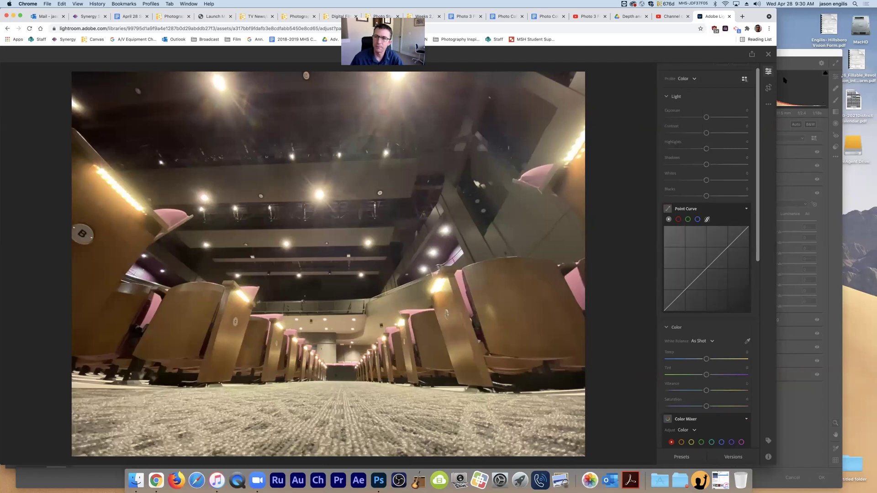
- Switch back to Photoshop's Camera Raw Filter and reset the photo's basic Vibrance and Saturation to 0
{"action": "left_click", "coordinate": [800, 56]}
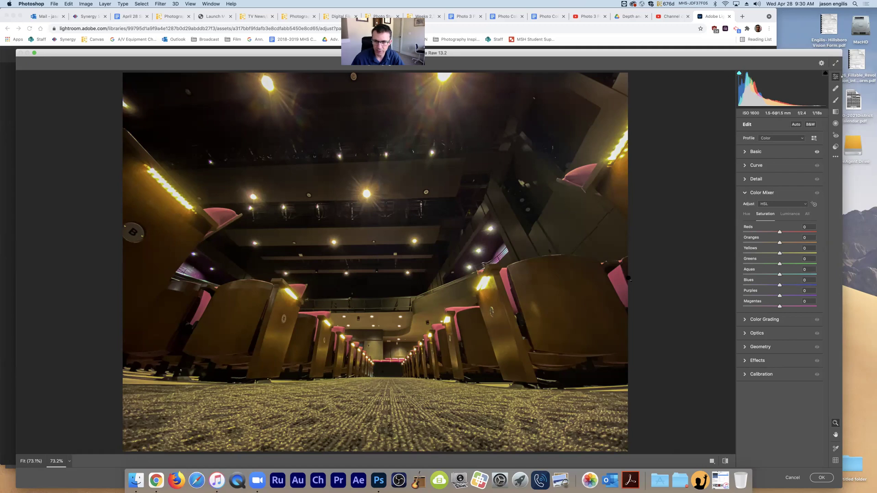
{"action": "left_click", "coordinate": [745, 152]}
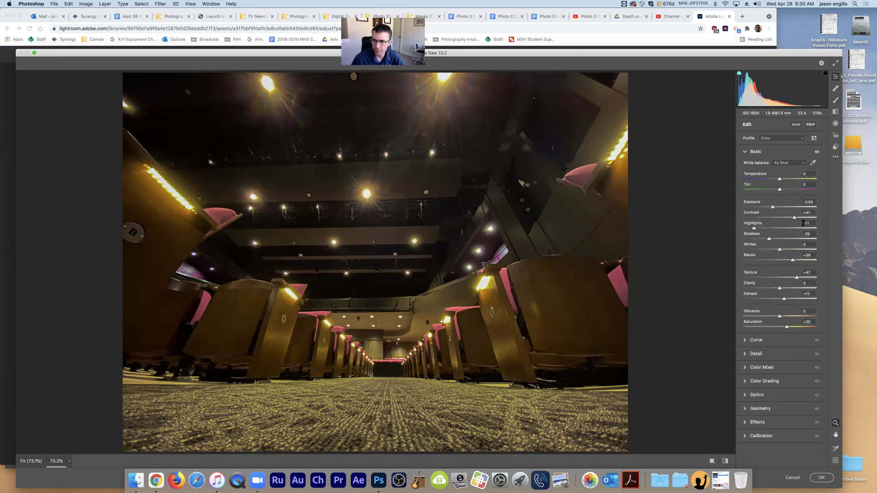
{"action": "left_click_drag", "start_coordinate": [787, 329], "coordinate": [780, 328]}
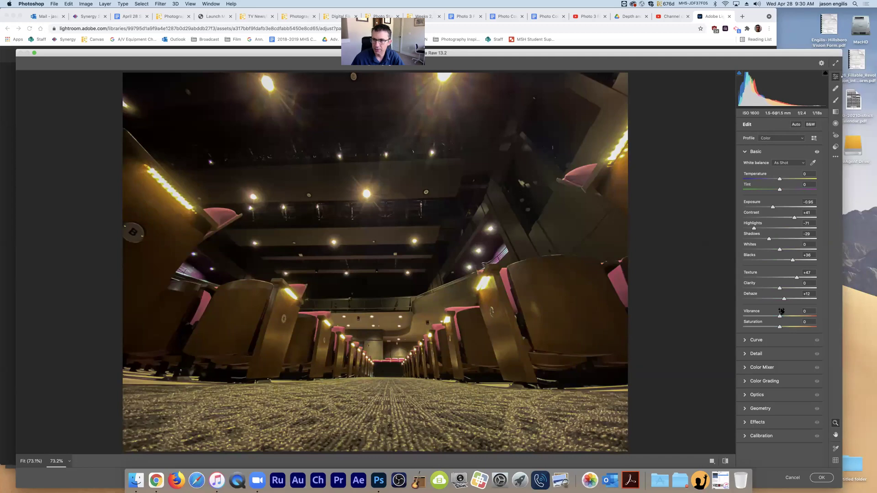
- Try raising the Purples luminance to +19 in the Color Mixer
{"action": "left_click", "coordinate": [745, 152]}
{"action": "left_click", "coordinate": [745, 193]}
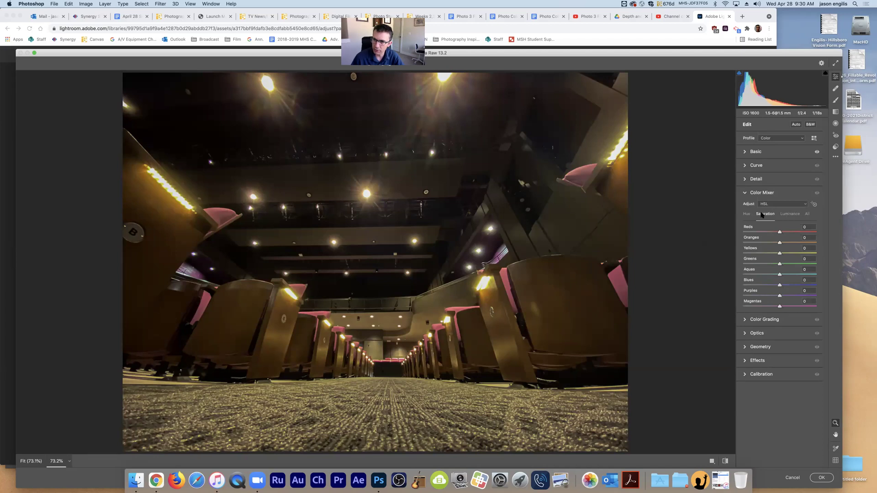
{"action": "left_click", "coordinate": [783, 215]}
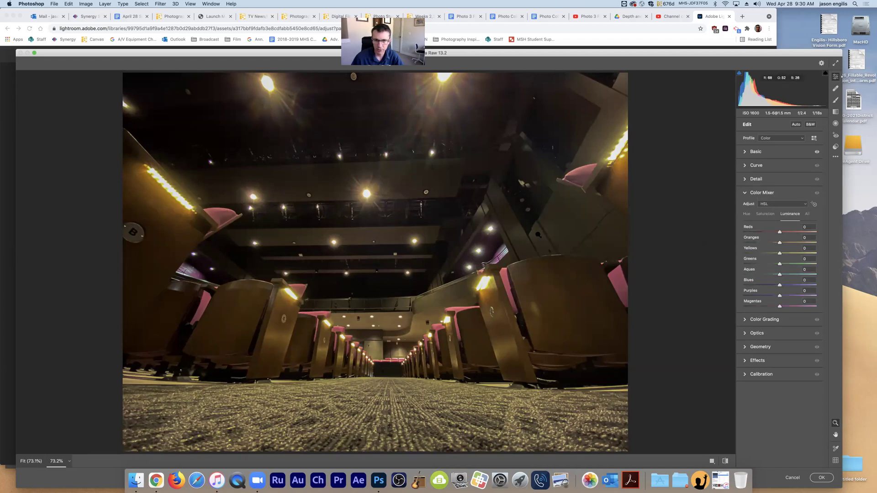
{"action": "left_click_drag", "start_coordinate": [778, 297], "coordinate": [785, 296]}
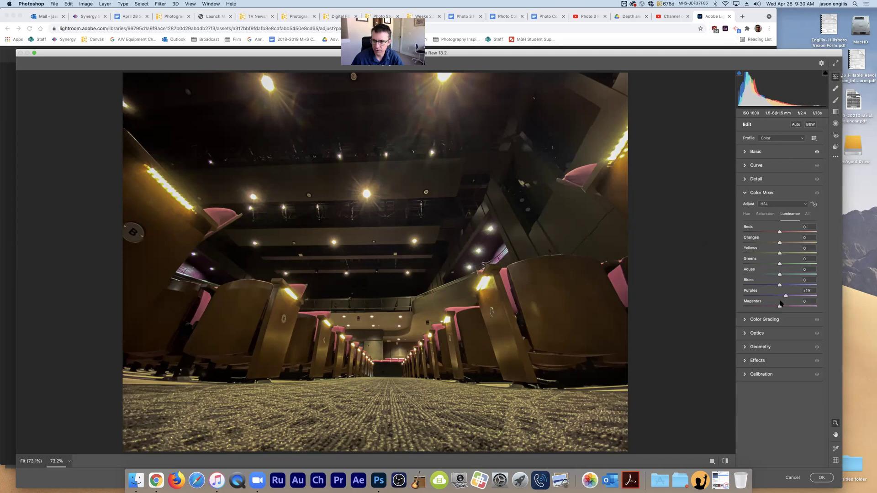
- In the Color Mixer, set the saturation of Purples to -2, Magentas to +85 and Reds to +19
{"action": "left_click", "coordinate": [766, 215]}
{"action": "left_click", "coordinate": [779, 297]}
{"action": "left_click_drag", "start_coordinate": [780, 303], "coordinate": [750, 307]}
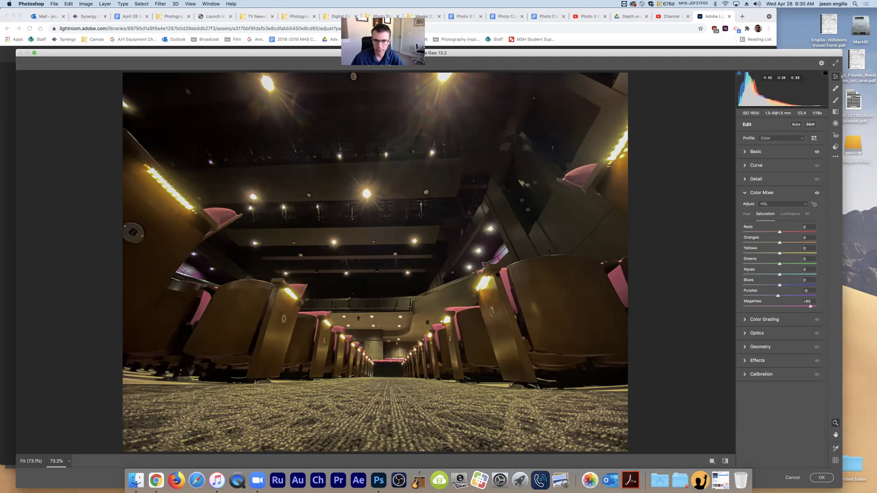
{"action": "mouse_move", "coordinate": [779, 296]}
{"action": "left_mouse_down"}
{"action": "mouse_move", "coordinate": [833, 297]}
{"action": "mouse_move", "coordinate": [779, 296]}
{"action": "left_mouse_up"}
{"action": "mouse_move", "coordinate": [786, 243]}
{"action": "left_mouse_down"}
{"action": "mouse_move", "coordinate": [808, 243]}
{"action": "mouse_move", "coordinate": [775, 240]}
{"action": "left_mouse_up"}
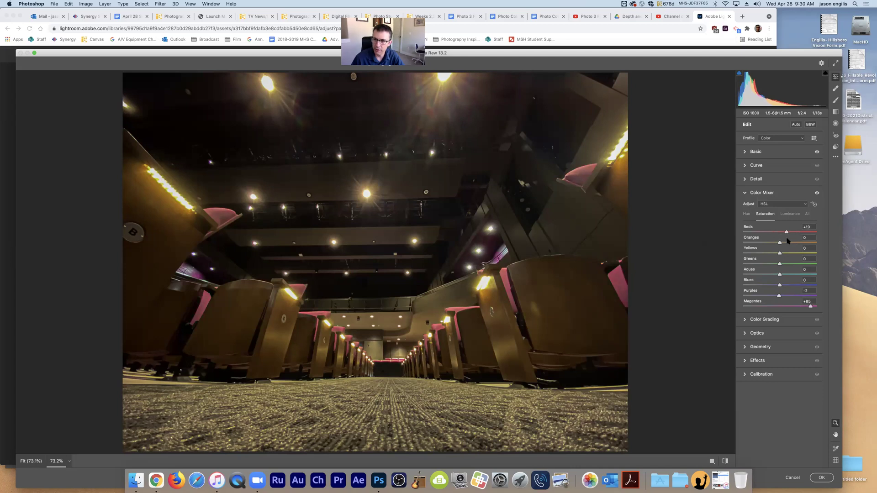
- Try shifting the Reds hue in the Color Mixer, and set the Reds luminance to -9
{"action": "left_click", "coordinate": [747, 214]}
{"action": "mouse_move", "coordinate": [780, 233]}
{"action": "left_mouse_down"}
{"action": "mouse_move", "coordinate": [819, 235]}
{"action": "mouse_move", "coordinate": [789, 233]}
{"action": "left_mouse_up"}
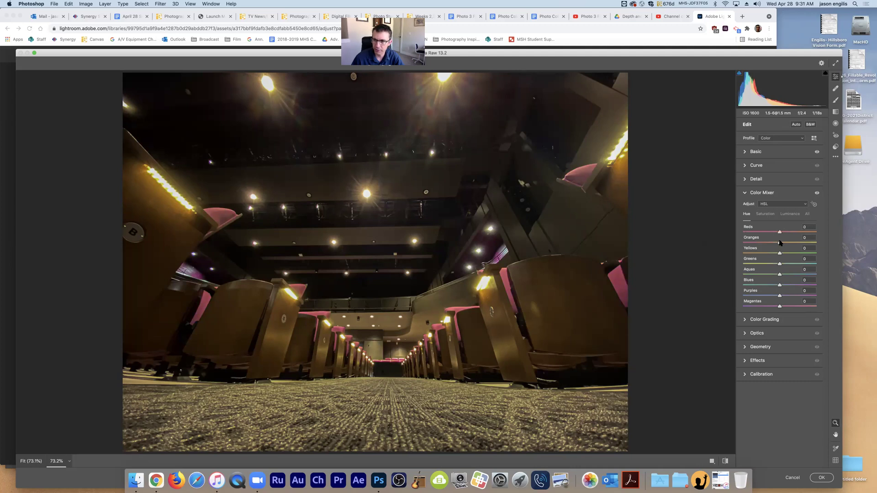
{"action": "left_click", "coordinate": [790, 214]}
{"action": "left_click_drag", "start_coordinate": [823, 234], "coordinate": [779, 241]}
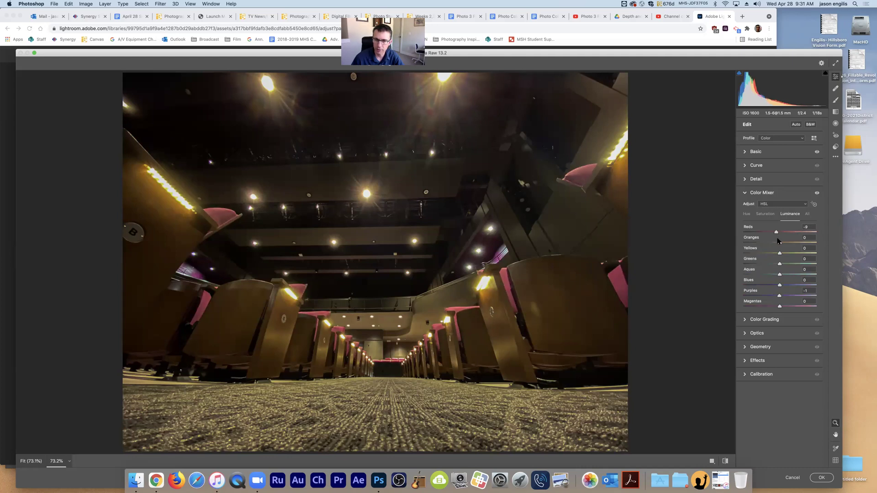
- Set the Color Mixer saturation of Reds to +26, Yellows to -38, Greens to -16, Aquas to +40 and Blues to +39
{"action": "left_click", "coordinate": [765, 214]}
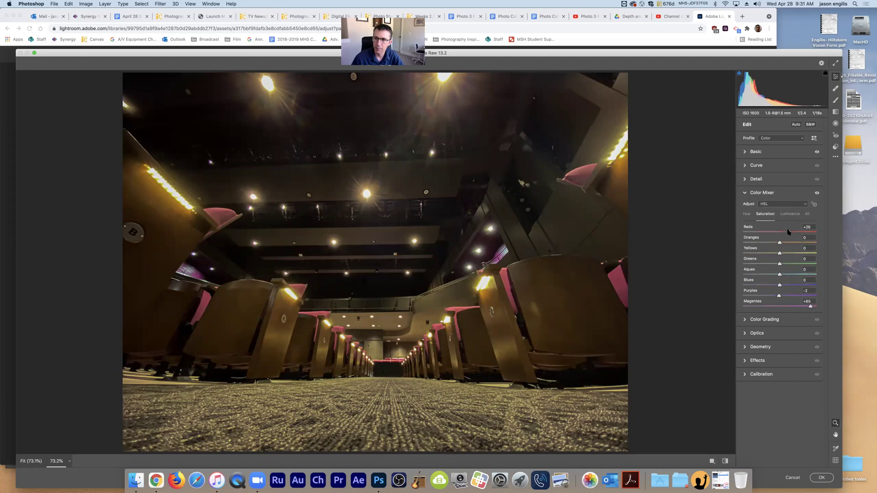
{"action": "mouse_move", "coordinate": [780, 253]}
{"action": "left_mouse_down"}
{"action": "mouse_move", "coordinate": [824, 254]}
{"action": "mouse_move", "coordinate": [742, 262]}
{"action": "mouse_move", "coordinate": [777, 262]}
{"action": "mouse_move", "coordinate": [766, 260]}
{"action": "left_mouse_up"}
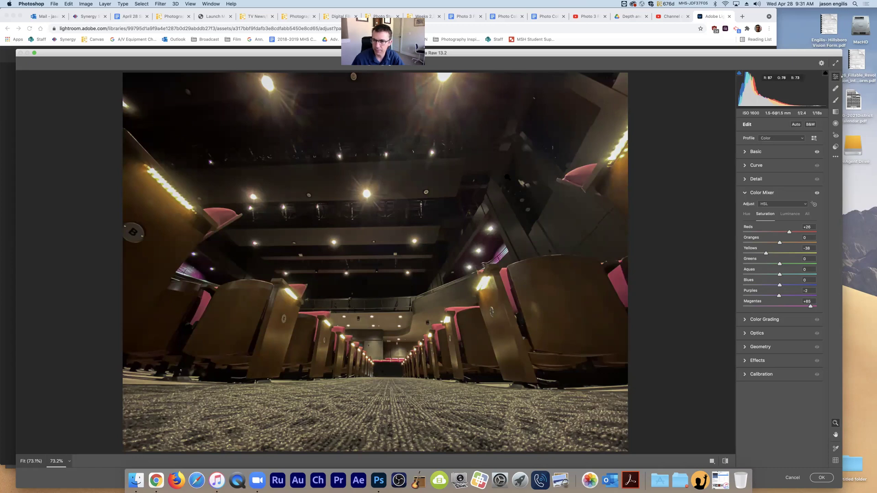
{"action": "left_click_drag", "start_coordinate": [780, 265], "coordinate": [795, 286]}
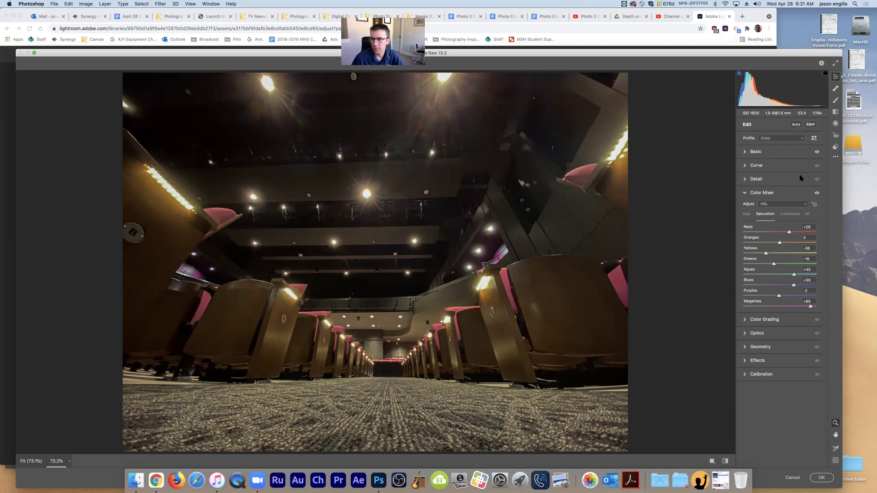
- Switch to Lightroom in Chrome and examine how its Color Mixer offers adjustments by single color and by saturation
{"action": "left_click", "coordinate": [716, 17]}
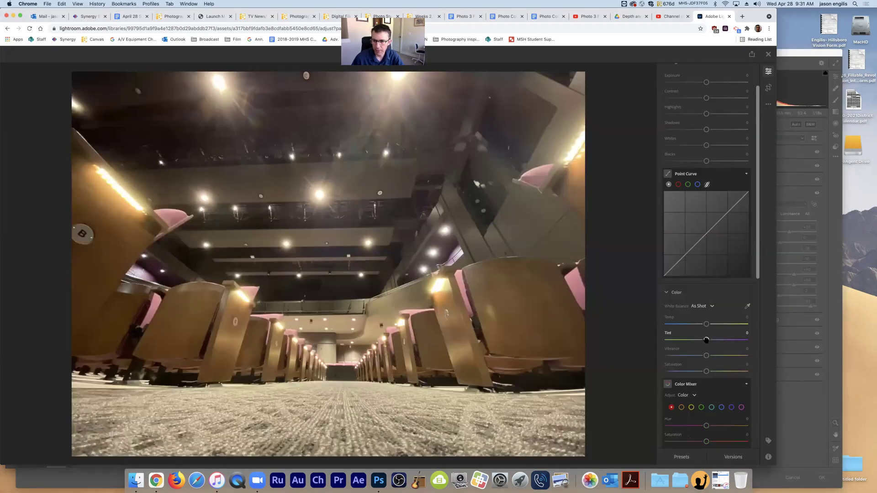
{"action": "scroll", "coordinate": [707, 341], "scroll_direction": "down", "scroll_amount": 5}
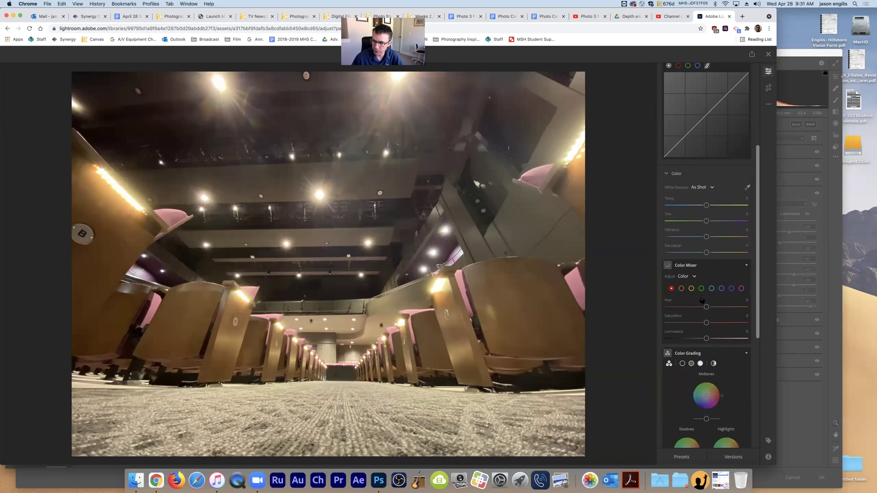
{"action": "left_click", "coordinate": [681, 264]}
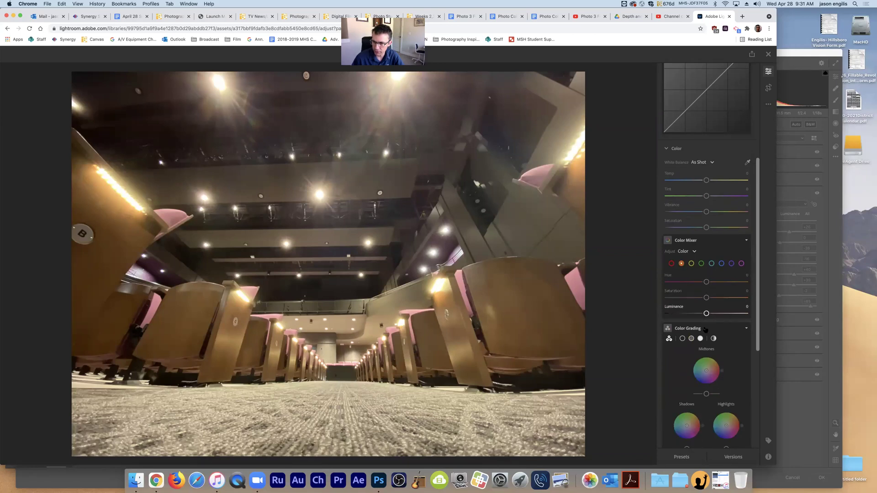
{"action": "left_click", "coordinate": [695, 252]}
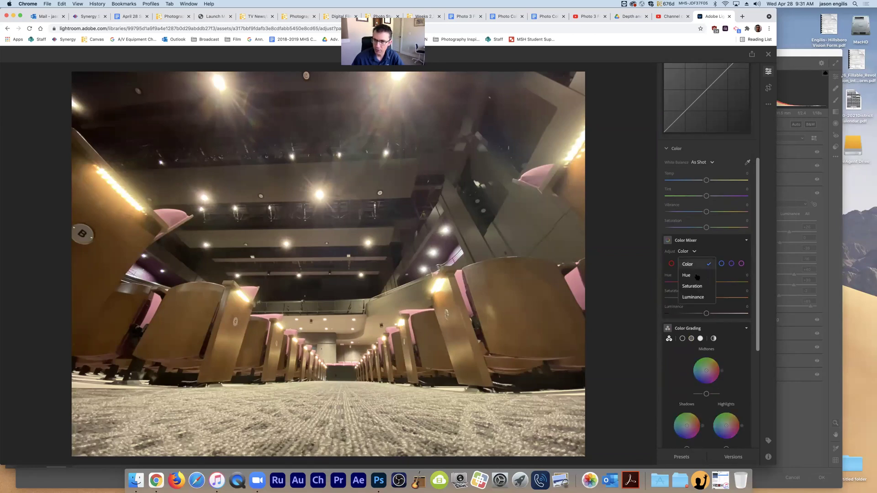
{"action": "left_click", "coordinate": [701, 265]}
{"action": "scroll", "coordinate": [723, 249], "scroll_direction": "down", "scroll_amount": 1}
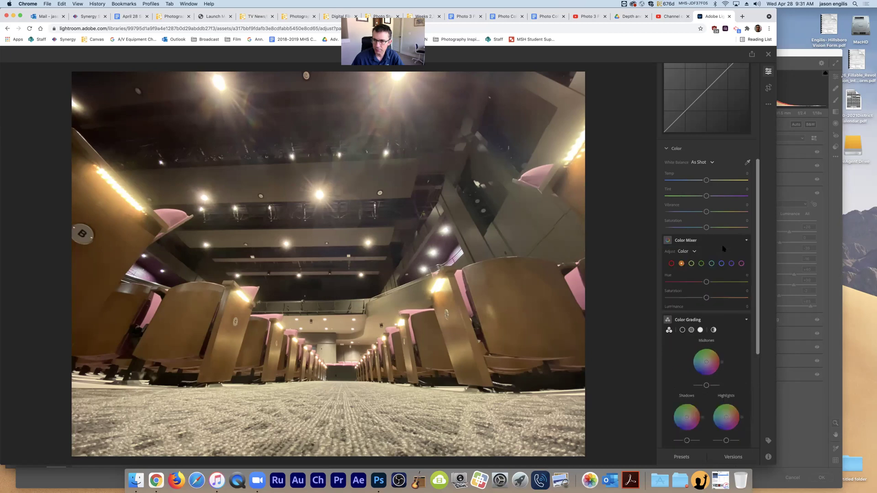
{"action": "left_click", "coordinate": [694, 252]}
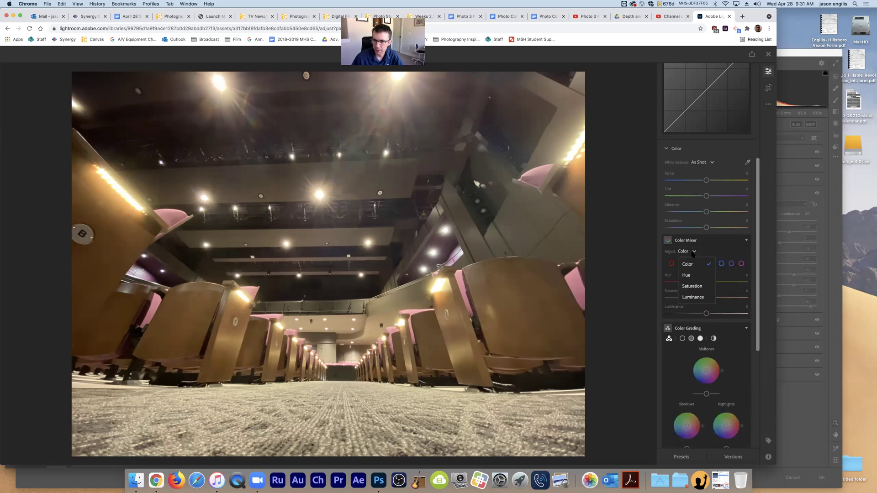
{"action": "left_click", "coordinate": [693, 286]}
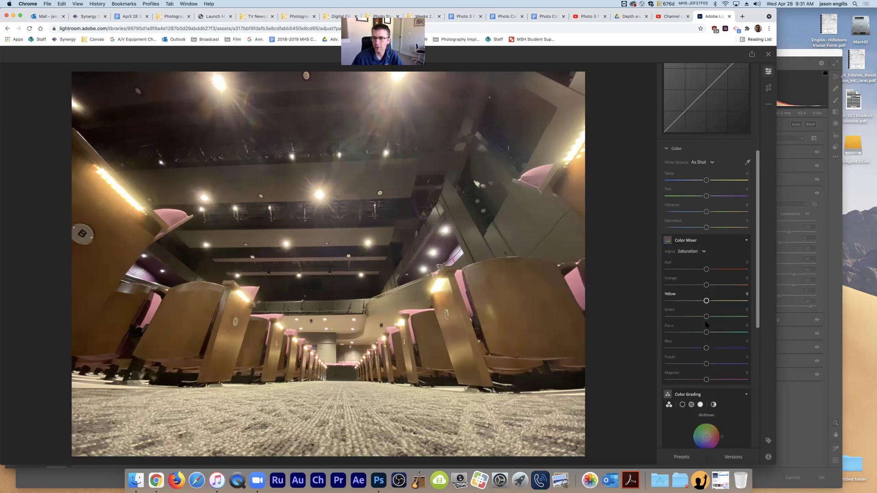
{"action": "left_click", "coordinate": [703, 251]}
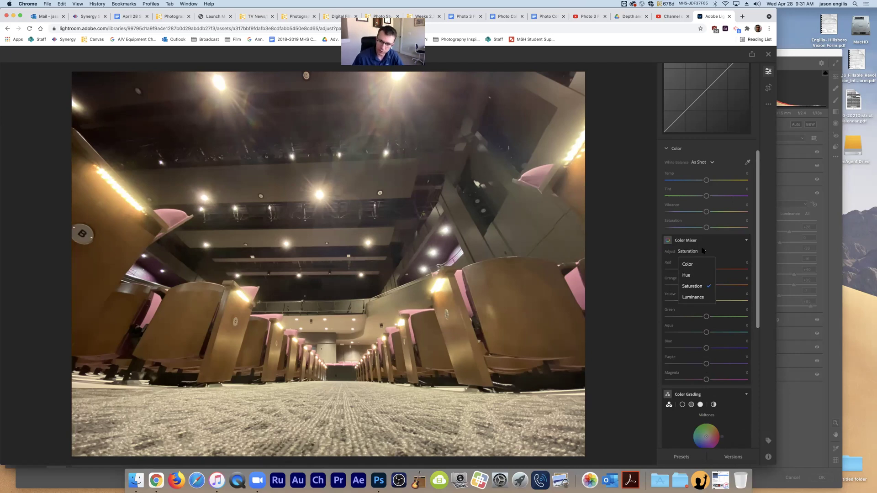
{"action": "left_click", "coordinate": [688, 264]}
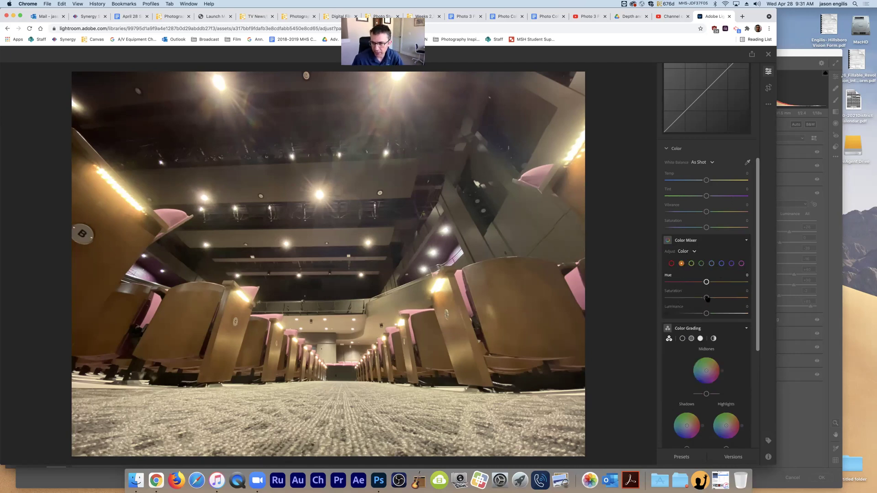
- Set Lightroom's Color Mixer to adjust Saturation, strongly raise Red and set Aqua to +100
{"action": "left_click", "coordinate": [694, 252]}
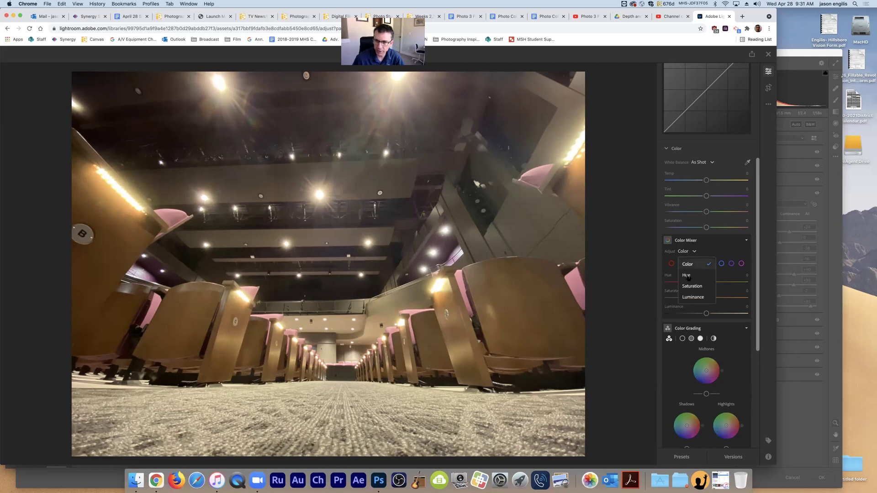
{"action": "left_click", "coordinate": [691, 284]}
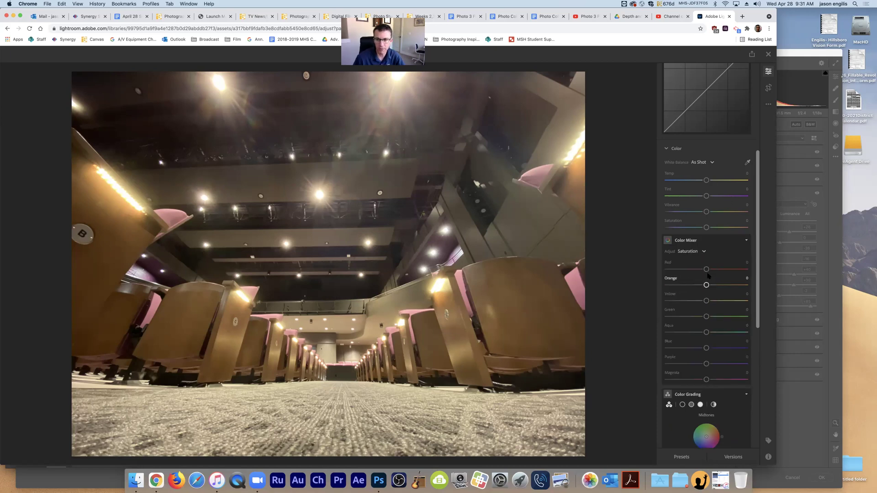
{"action": "left_click_drag", "start_coordinate": [707, 269], "coordinate": [732, 270]}
{"action": "left_click_drag", "start_coordinate": [706, 332], "coordinate": [755, 334]}
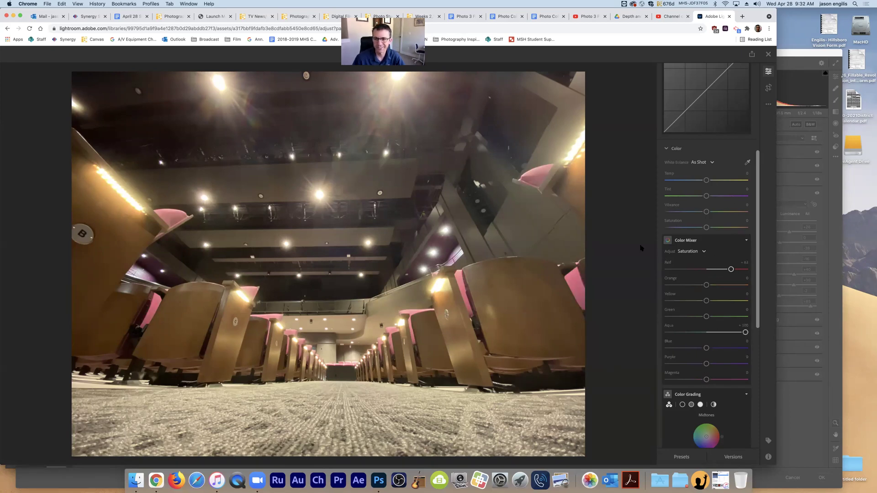
- Switch back to Photoshop's Camera Raw Filter, collapse the Color Mixer and expand the Basic adjustments
{"action": "left_click", "coordinate": [798, 59]}
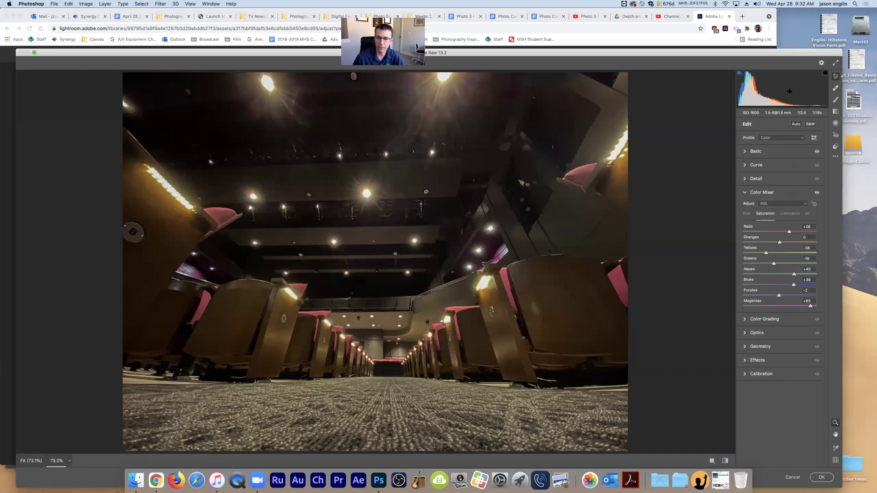
{"action": "left_click", "coordinate": [745, 192]}
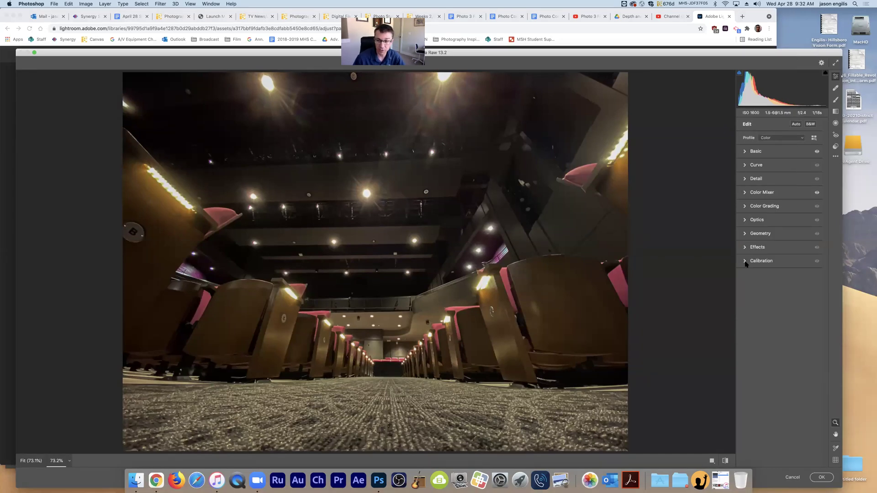
{"action": "left_click", "coordinate": [745, 152]}
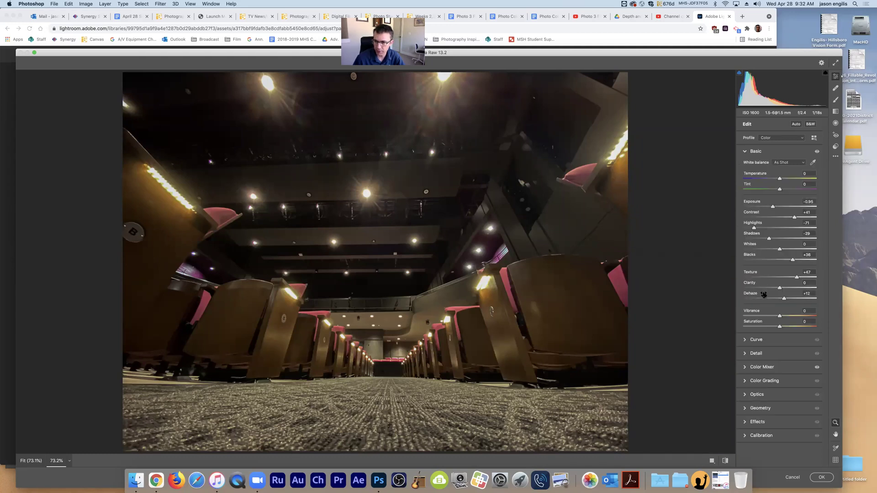
- Switch to Lightroom in Chrome, collapse the Light and Color groups, and set Texture and Clarity to +100 and Dehaze to about +65
{"action": "left_click", "coordinate": [727, 15]}
{"action": "scroll", "coordinate": [701, 203], "scroll_direction": "up", "scroll_amount": 10}
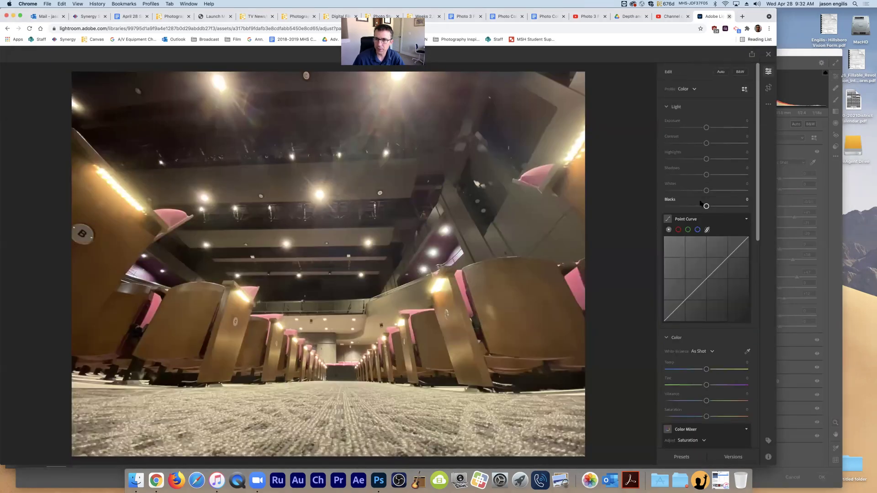
{"action": "left_click", "coordinate": [666, 106]}
{"action": "left_click", "coordinate": [667, 125]}
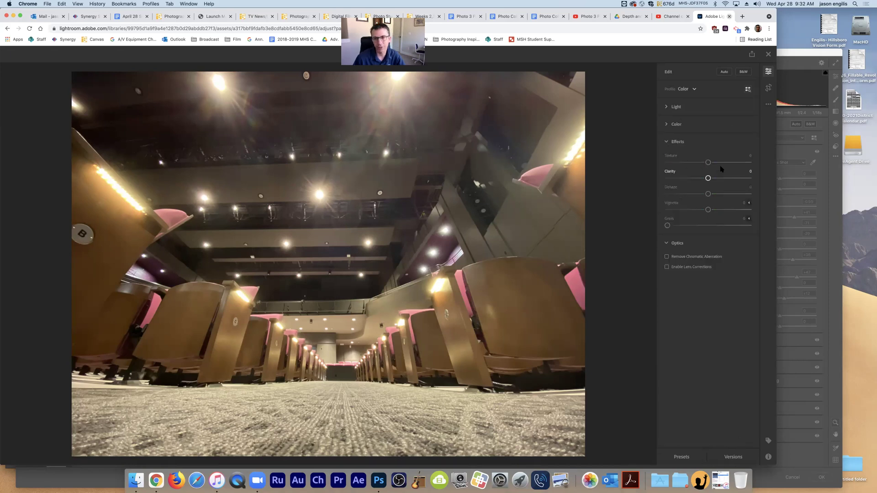
{"action": "left_click_drag", "start_coordinate": [708, 162], "coordinate": [754, 164]}
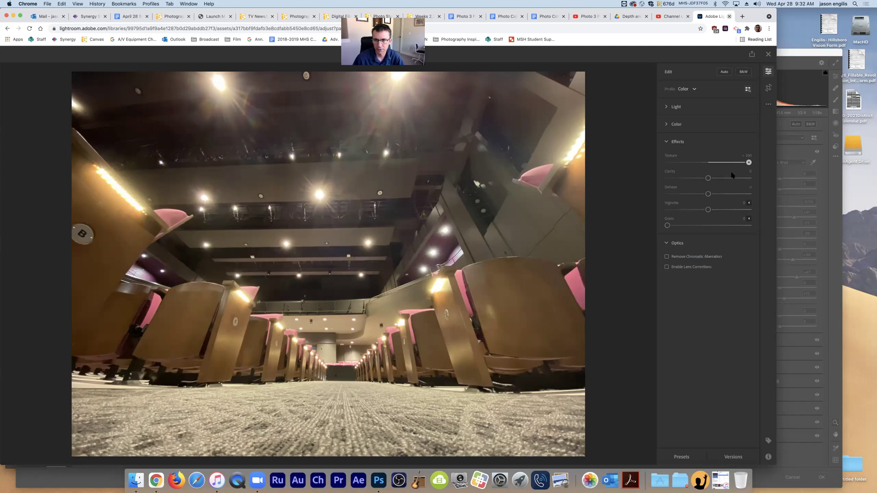
{"action": "left_click_drag", "start_coordinate": [708, 178], "coordinate": [736, 193]}
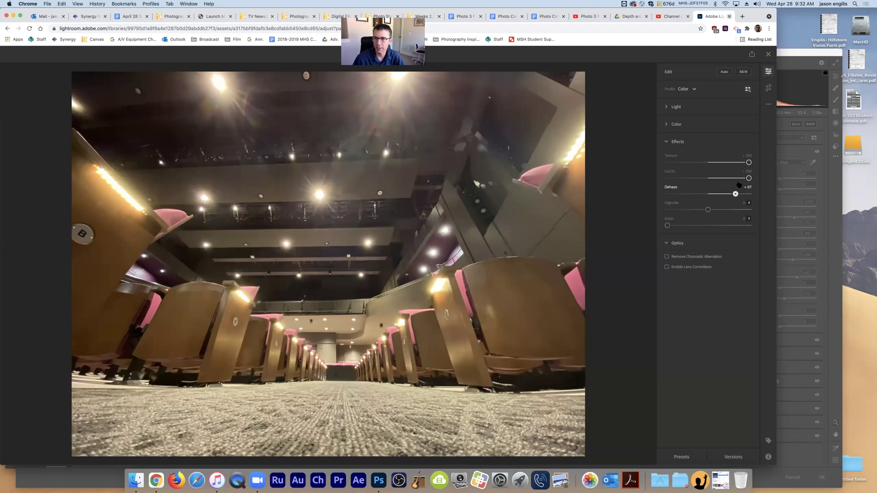
- Return to Photoshop's Camera Raw Filter, collapse the Basic adjustments, and set Noise Reduction in Detail to 58
{"action": "left_click", "coordinate": [798, 55]}
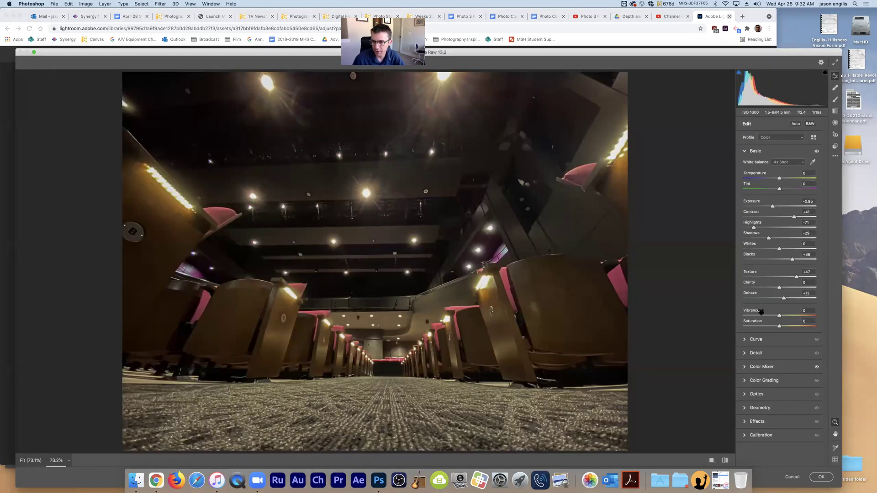
{"action": "left_click", "coordinate": [745, 152]}
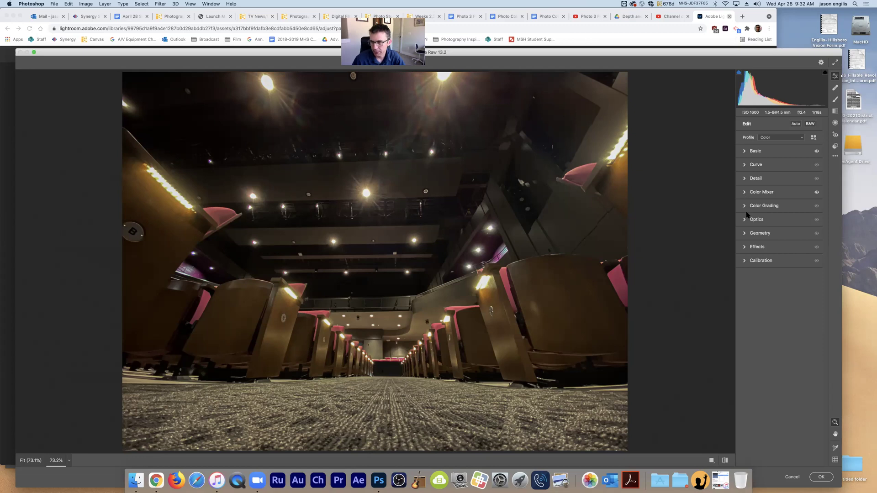
{"action": "left_click", "coordinate": [744, 180]}
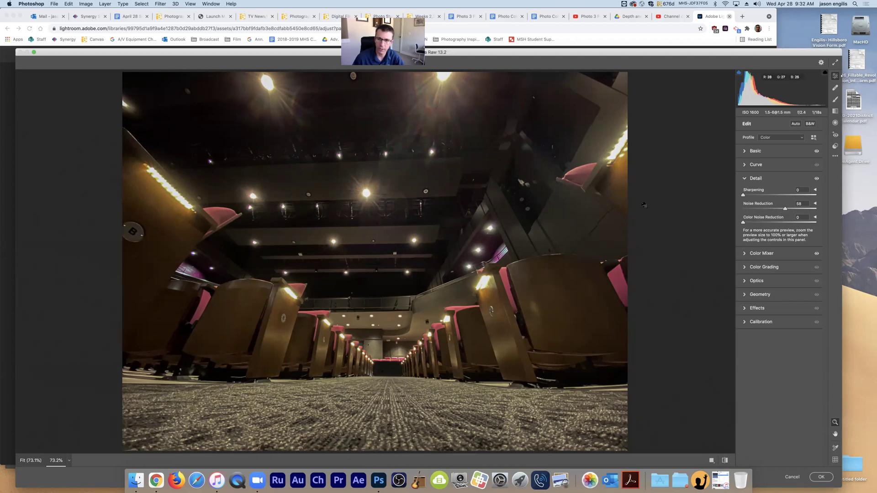
- Check Lightroom's Effects and Optics controls, then return to Photoshop and apply the Camera Raw Filter edits to the auditorium photo
{"action": "left_click", "coordinate": [716, 18]}
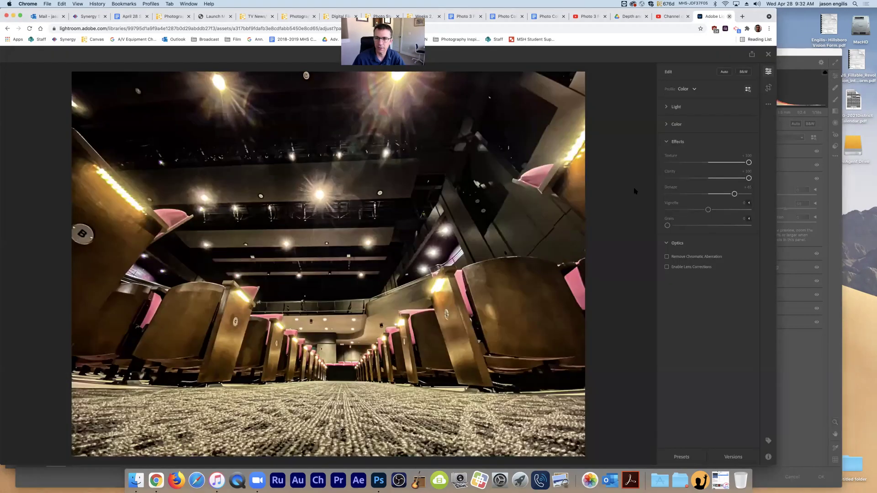
{"action": "left_click", "coordinate": [802, 56]}
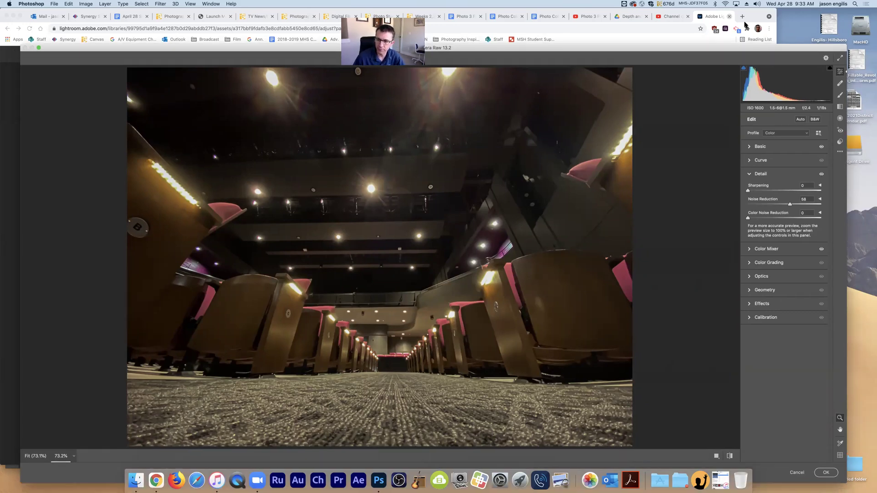
{"action": "left_click_drag", "start_coordinate": [747, 66], "coordinate": [736, 25]}
{"action": "left_click", "coordinate": [810, 437]}
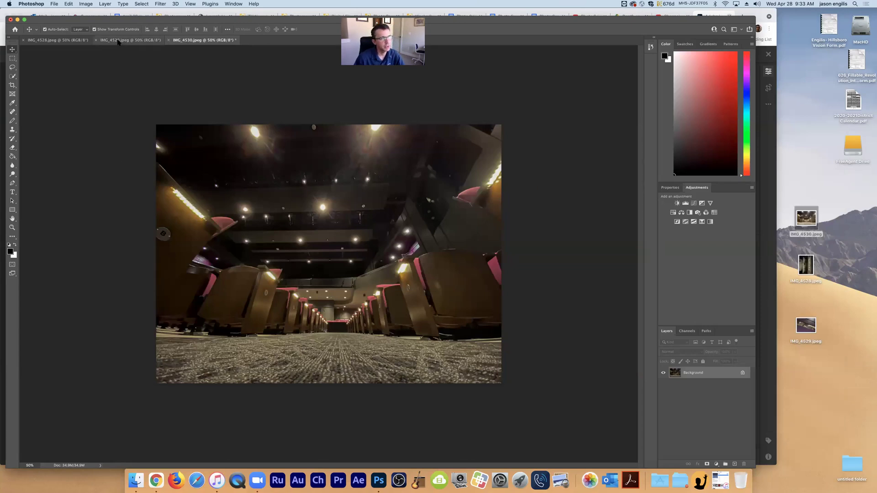
- Save the edited auditorium photo to the Desktop as Theatre Edit.jpg in JPEG format with quality 12
{"action": "left_click", "coordinate": [54, 4]}
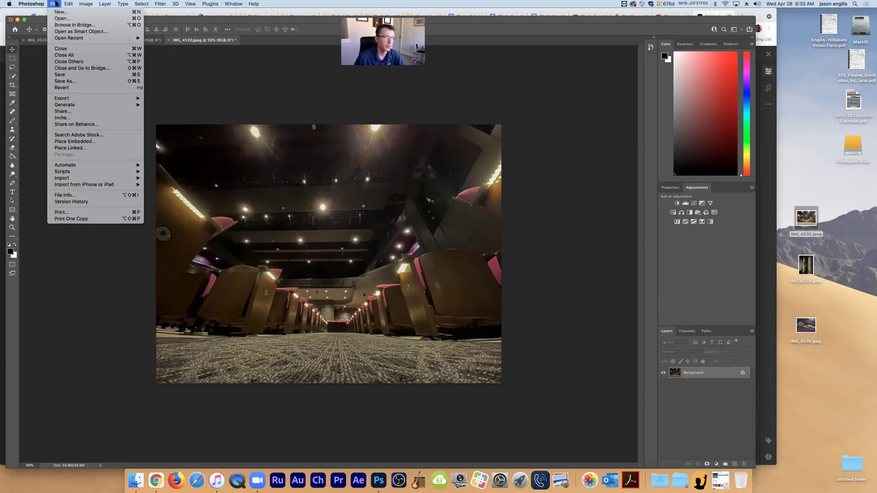
{"action": "left_click", "coordinate": [72, 81]}
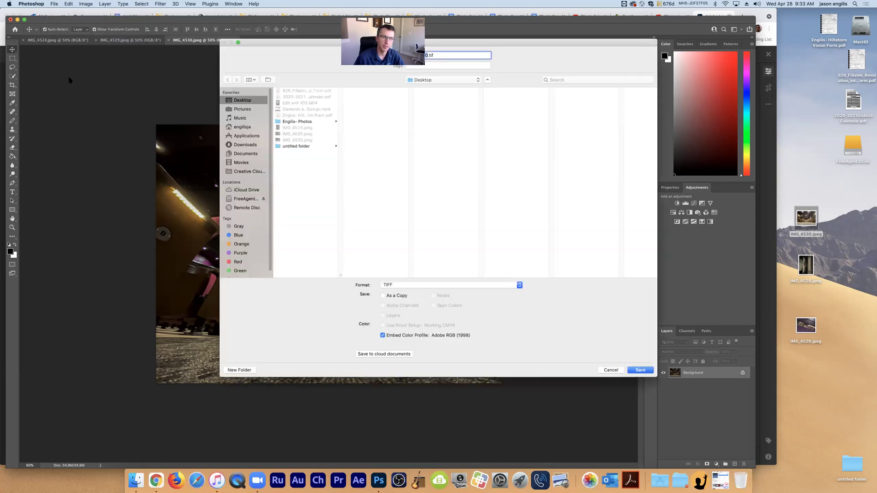
{"action": "type", "text": "lis-"}
{"action": "type", "text": "it"}
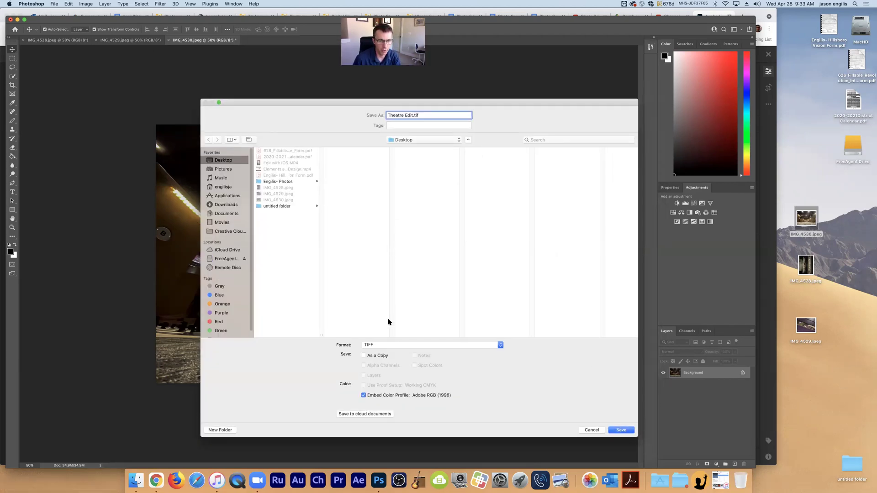
{"action": "left_click", "coordinate": [390, 346]}
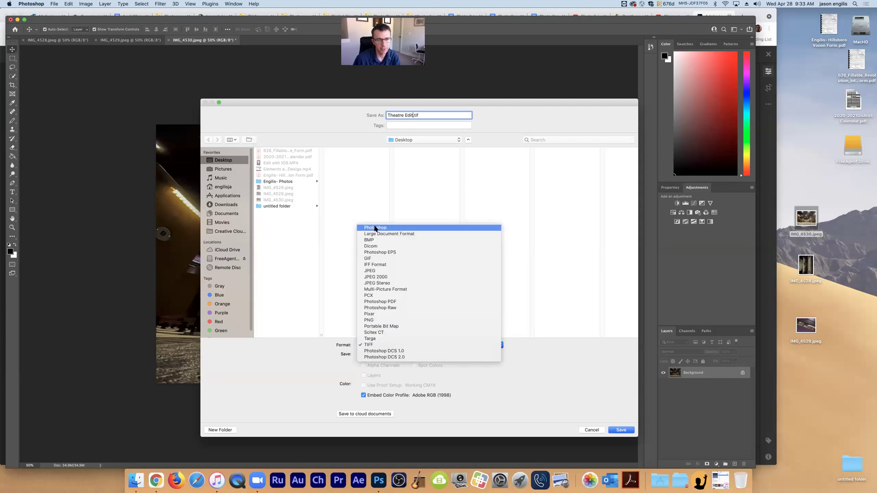
{"action": "left_click", "coordinate": [374, 271]}
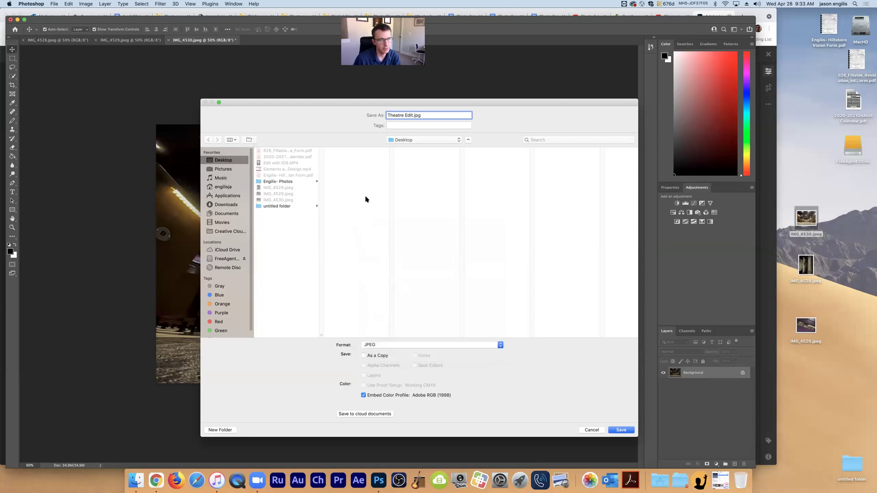
{"action": "left_click", "coordinate": [625, 430]}
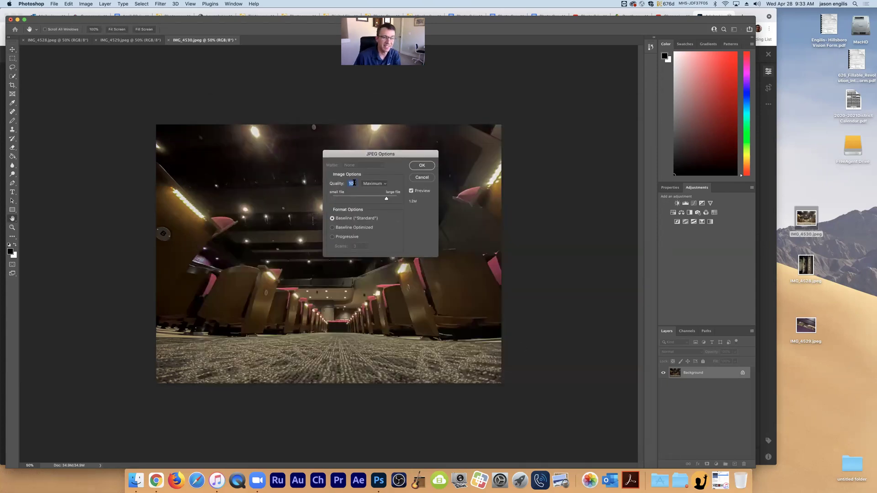
{"action": "left_click_drag", "start_coordinate": [387, 198], "coordinate": [410, 202]}
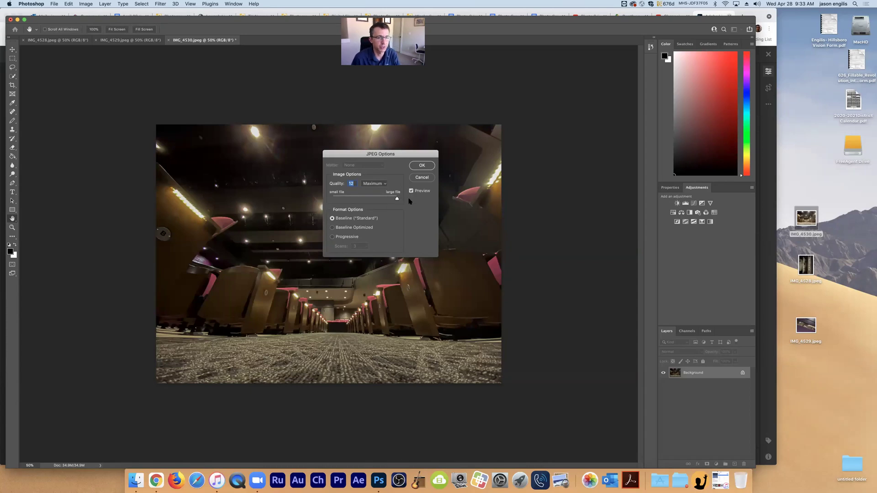
{"action": "left_click", "coordinate": [423, 166]}
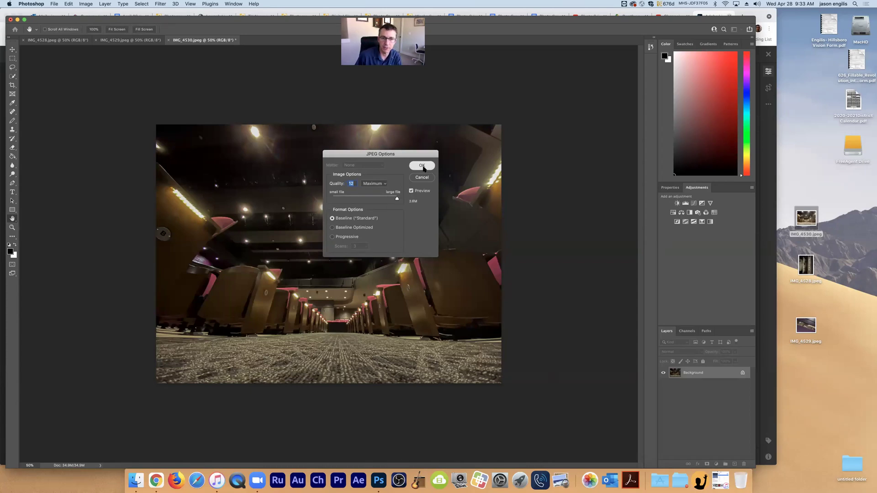
- Move Theatre Edit.jpg to a free spot on the desktop and upload it to the Edited Photos folder in Google Drive
{"action": "left_click_drag", "start_coordinate": [852, 213], "coordinate": [813, 172]}
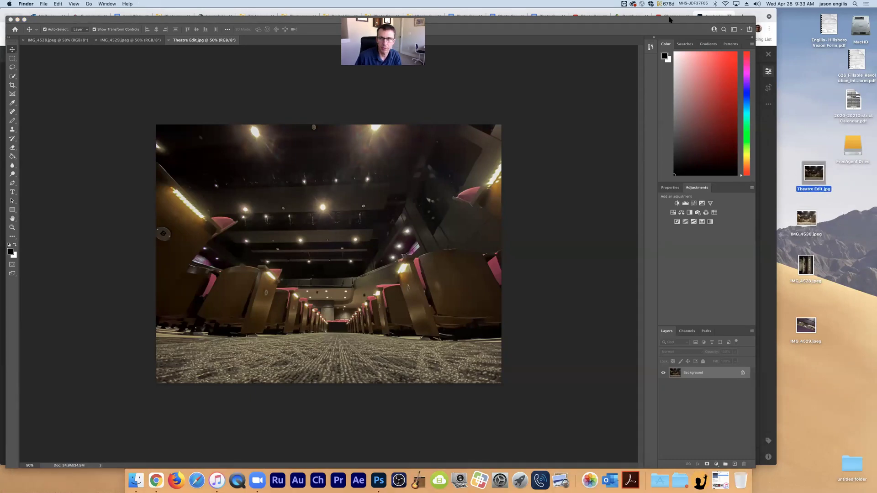
{"action": "left_click_drag", "start_coordinate": [664, 18], "coordinate": [652, 160]}
{"action": "left_click", "coordinate": [627, 18]}
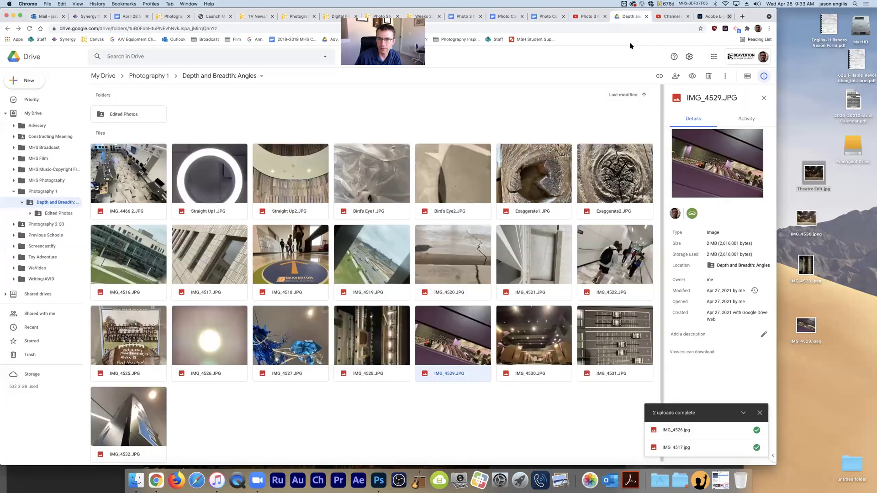
{"action": "double_click", "coordinate": [122, 113]}
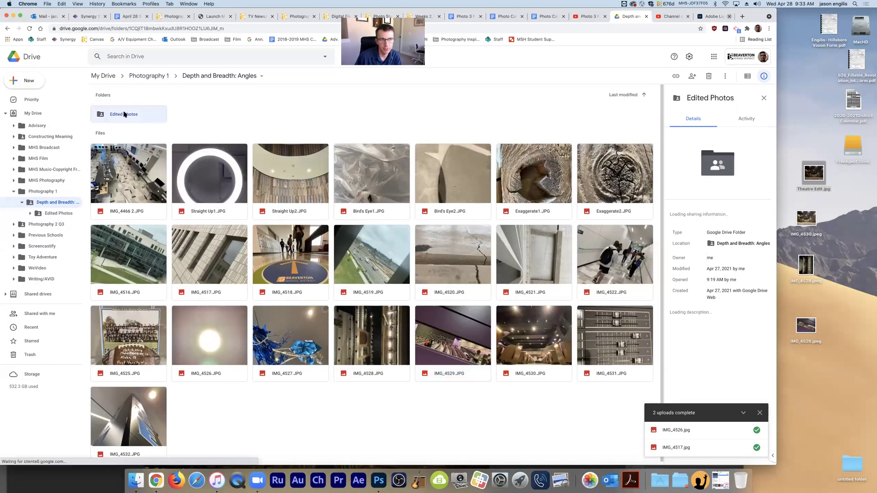
{"action": "left_click_drag", "start_coordinate": [356, 268], "coordinate": [347, 268]}
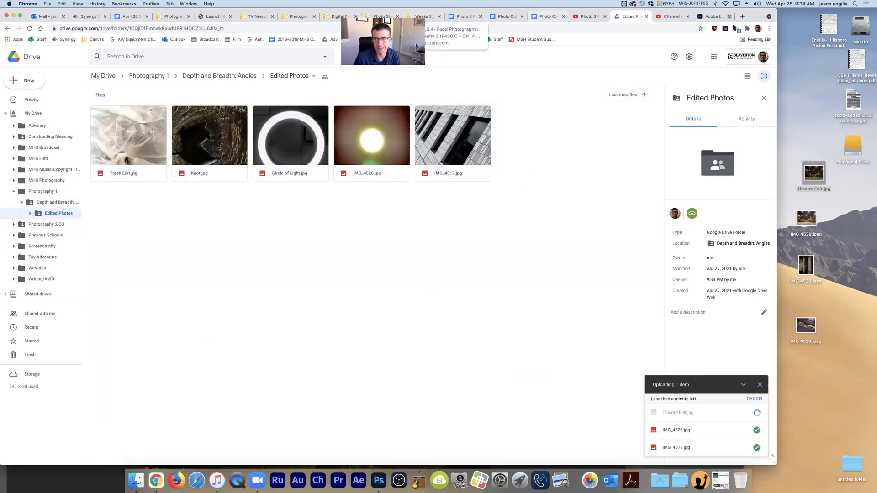
- Switch to Lightroom, close the current photo, open the purple-framed auditorium photo, and resize the browser window to view it
{"action": "left_click", "coordinate": [713, 16]}
{"action": "left_click_drag", "start_coordinate": [777, 9], "coordinate": [686, 16]}
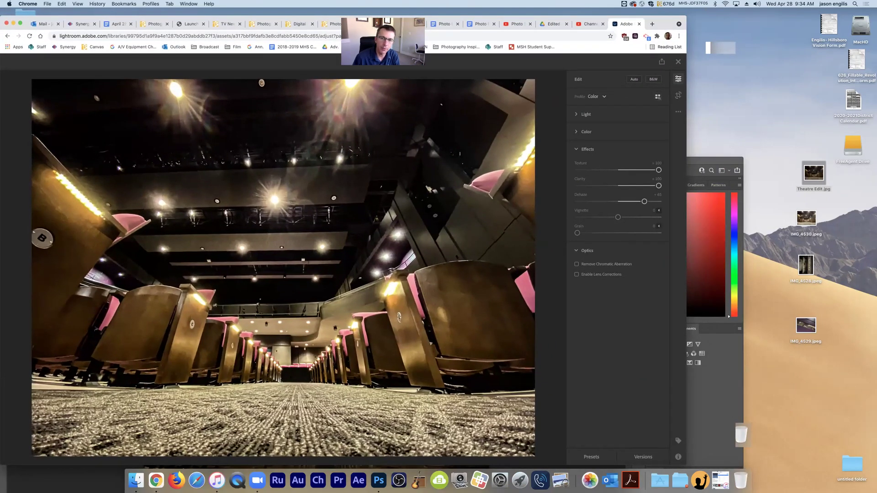
{"action": "left_click", "coordinate": [678, 62]}
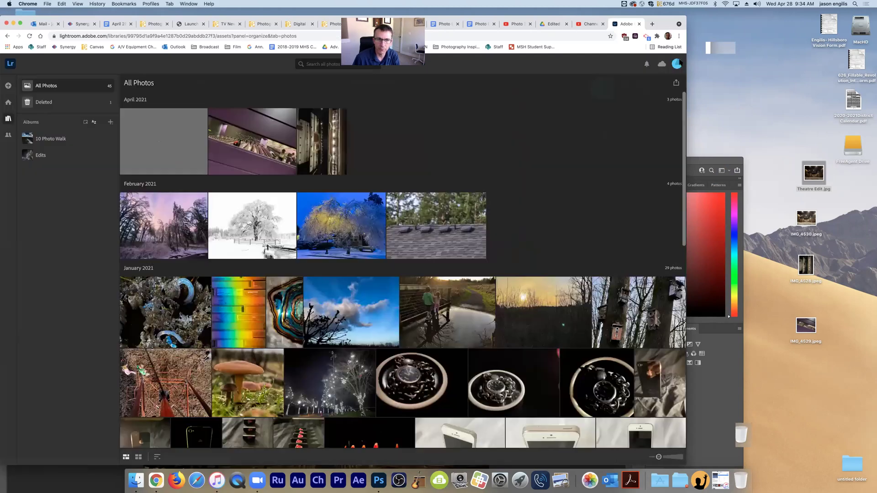
{"action": "left_click", "coordinate": [244, 156]}
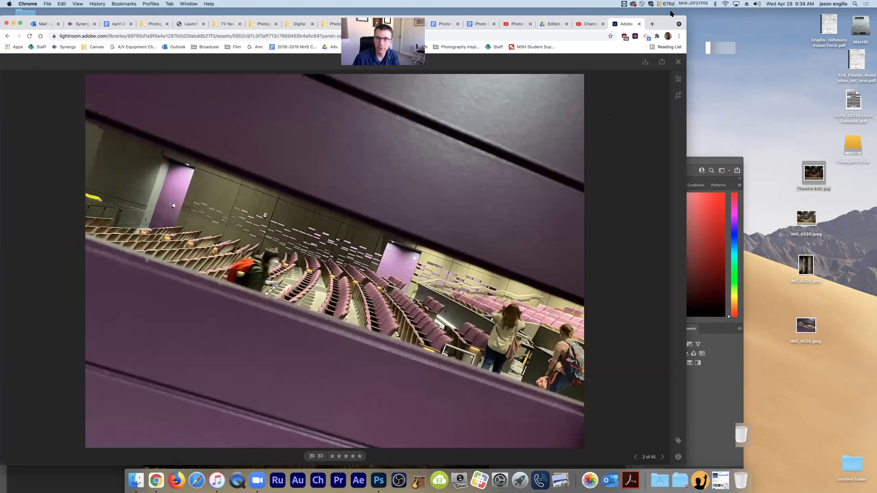
{"action": "left_click_drag", "start_coordinate": [667, 20], "coordinate": [666, 12]}
{"action": "left_click_drag", "start_coordinate": [685, 456], "coordinate": [757, 455]}
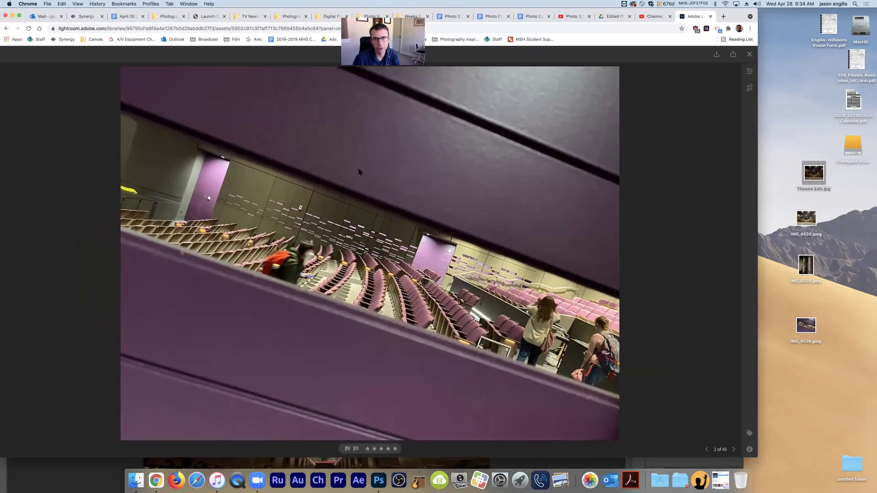
- Crop the purple auditorium photo to a custom aspect ratio, trimming strips from its upper and lower edges while keeping the full width
{"action": "left_click", "coordinate": [749, 88]}
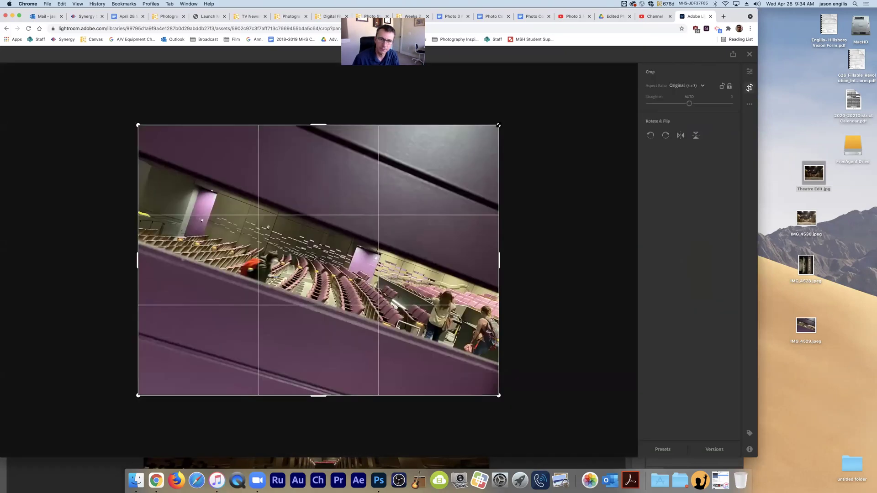
{"action": "left_click_drag", "start_coordinate": [498, 125], "coordinate": [498, 141]}
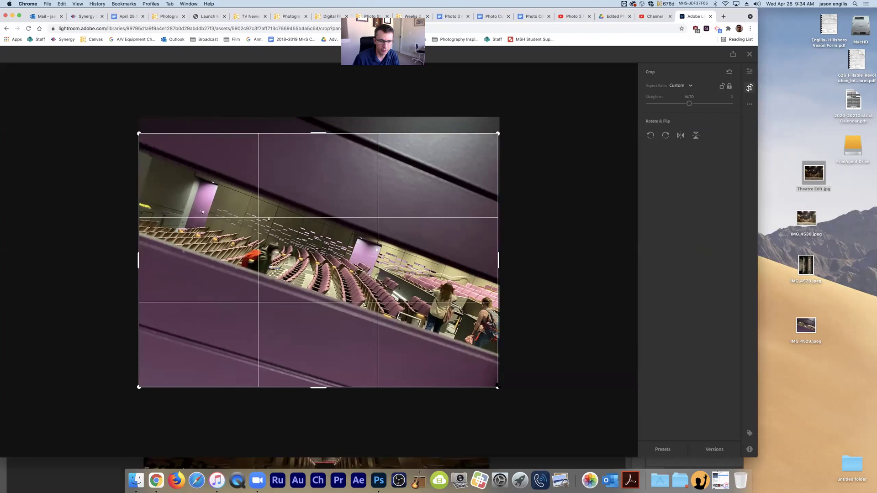
{"action": "left_click_drag", "start_coordinate": [498, 387], "coordinate": [497, 361]}
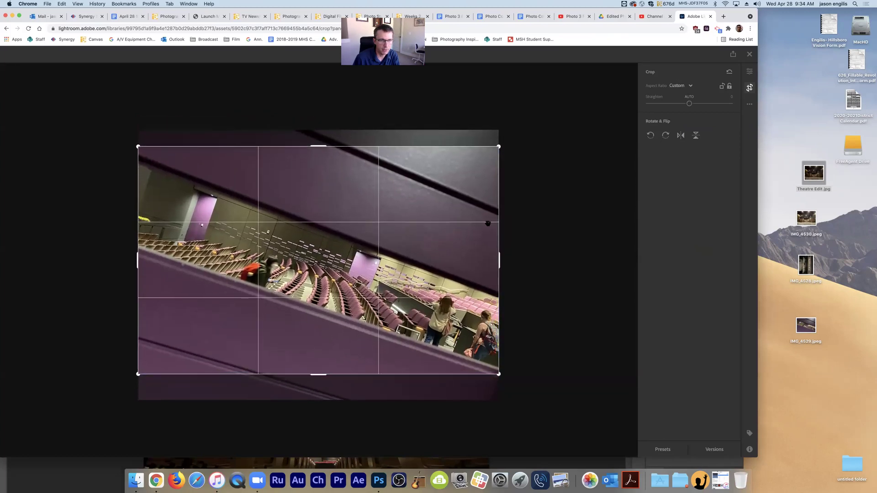
{"action": "left_click_drag", "start_coordinate": [500, 146], "coordinate": [499, 151]}
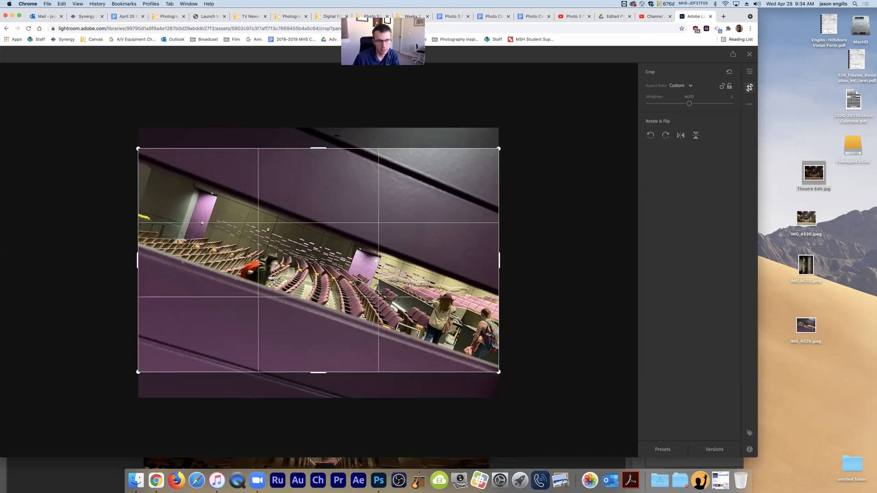
{"action": "mouse_move", "coordinate": [521, 311]}
{"action": "left_mouse_down"}
{"action": "mouse_move", "coordinate": [527, 272]}
{"action": "mouse_move", "coordinate": [515, 330]}
{"action": "mouse_move", "coordinate": [518, 314]}
{"action": "left_mouse_up"}
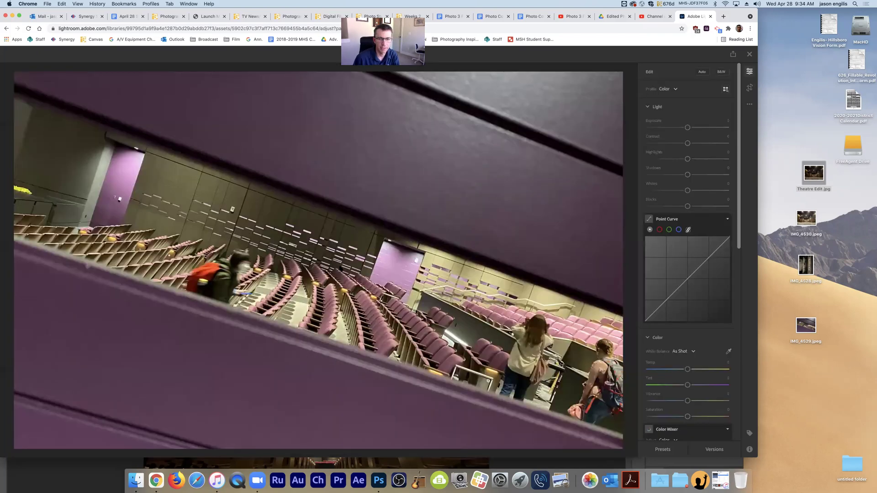
- Open the Light adjustments for the cropped photo, lower Exposure very slightly and raise Contrast moderately
{"action": "key", "text": "e"}
{"action": "left_click_drag", "start_coordinate": [689, 128], "coordinate": [705, 143]}
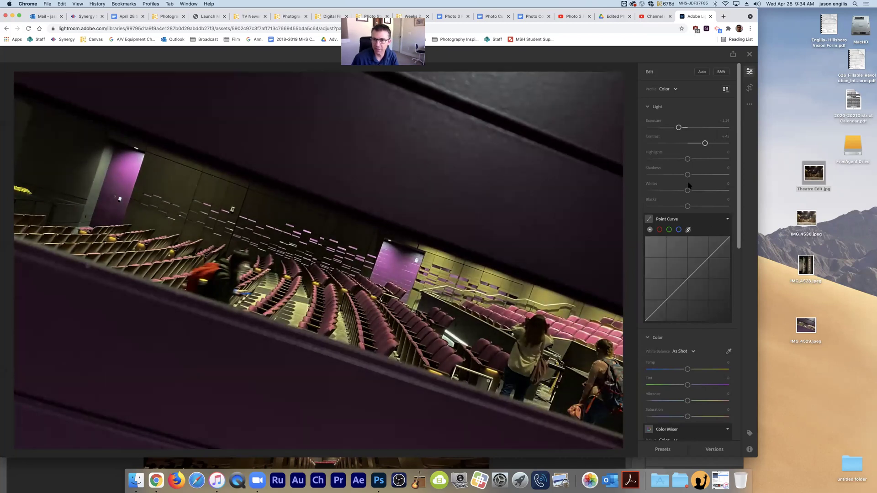
{"action": "left_click_drag", "start_coordinate": [705, 144], "coordinate": [687, 128]}
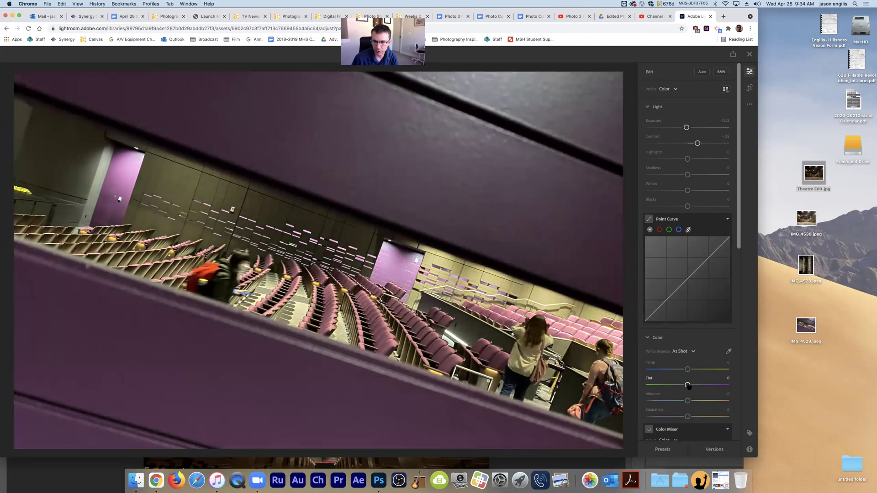
- Set a custom white balance by sampling the bright white surface beside the aisle seats with the white balance selector
{"action": "scroll", "coordinate": [692, 351], "scroll_direction": "down", "scroll_amount": 3}
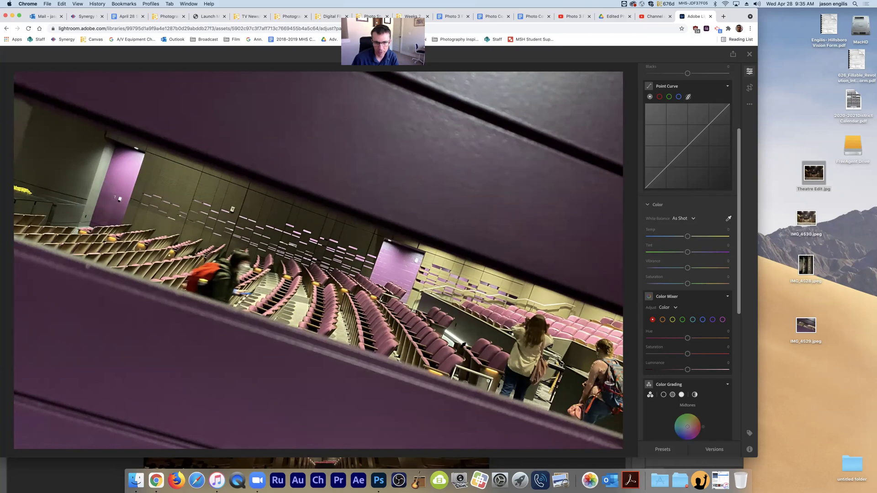
{"action": "left_click", "coordinate": [461, 340]}
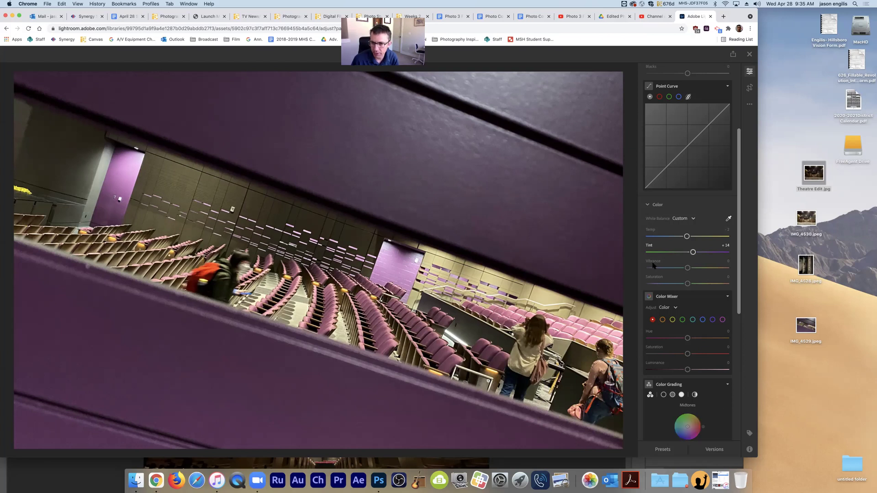
- In the Color Mixer, set Purple to saturation about +84 and luminance about +27, and Magenta to hue +71 and saturation +100
{"action": "scroll", "coordinate": [741, 273], "scroll_direction": "down", "scroll_amount": 3}
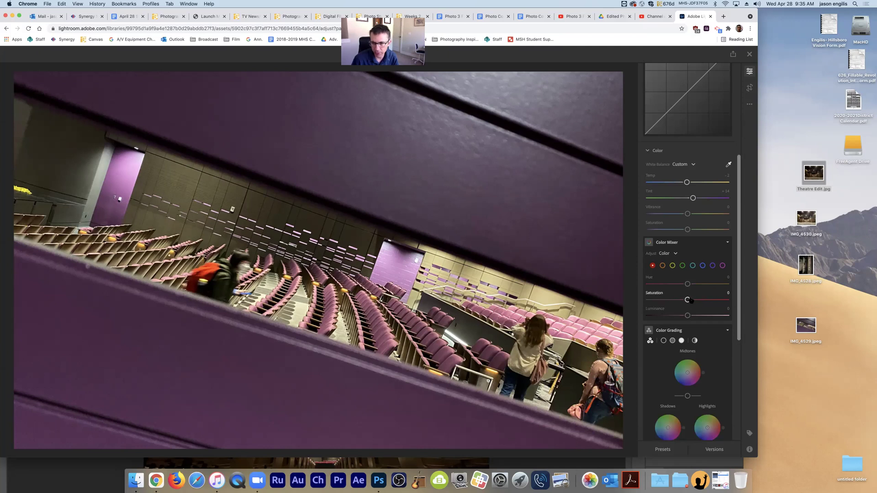
{"action": "left_click", "coordinate": [712, 266]}
{"action": "left_click_drag", "start_coordinate": [688, 284], "coordinate": [720, 300]}
{"action": "left_click_drag", "start_coordinate": [660, 285], "coordinate": [691, 288]}
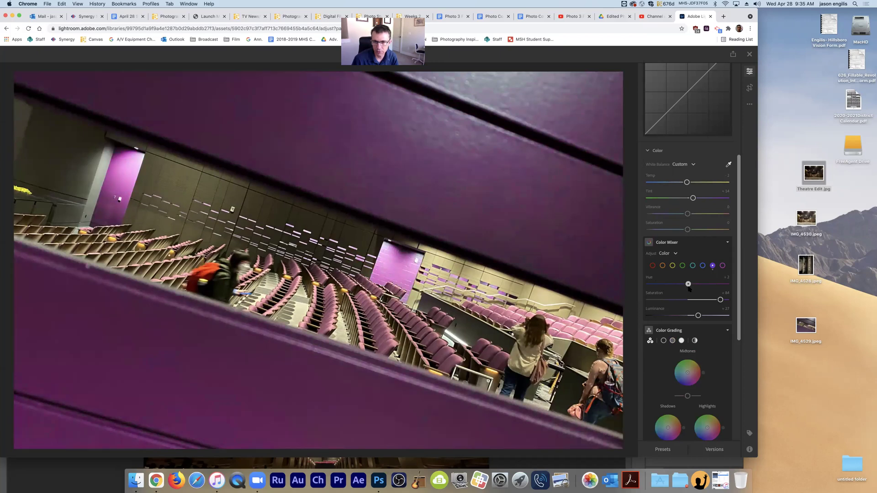
{"action": "left_click", "coordinate": [723, 266]}
{"action": "left_click_drag", "start_coordinate": [689, 285], "coordinate": [729, 300]}
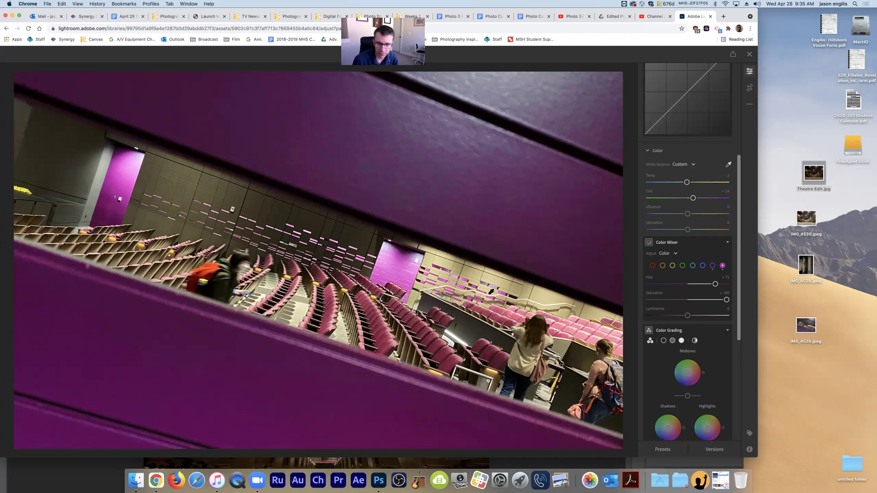
- Try a Dehaze adjustment on the purple auditorium photo
{"action": "scroll", "coordinate": [726, 224], "scroll_direction": "down", "scroll_amount": 1}
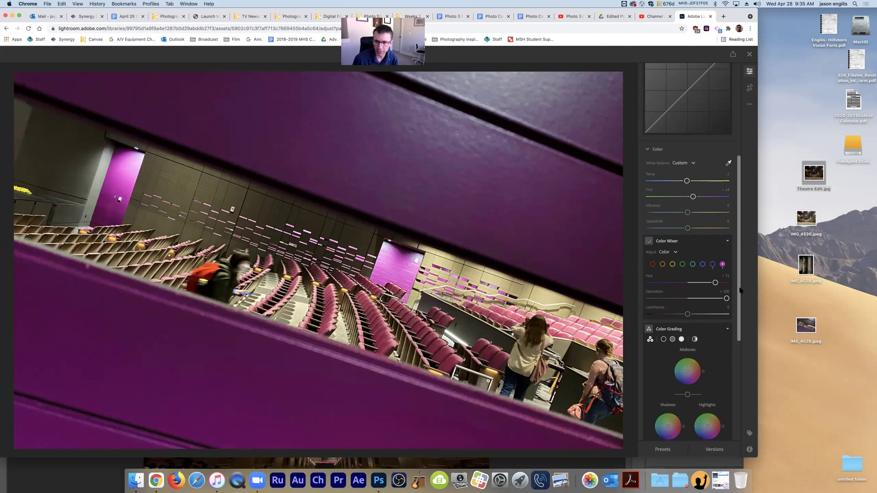
{"action": "scroll", "coordinate": [737, 273], "scroll_direction": "down", "scroll_amount": 9}
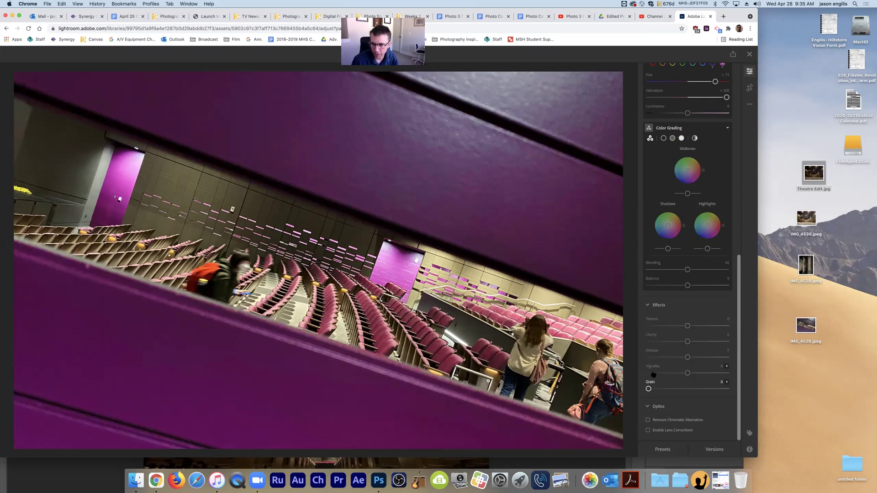
{"action": "mouse_move", "coordinate": [687, 358]}
{"action": "left_mouse_down"}
{"action": "mouse_move", "coordinate": [717, 358]}
{"action": "mouse_move", "coordinate": [688, 363]}
{"action": "left_mouse_up"}
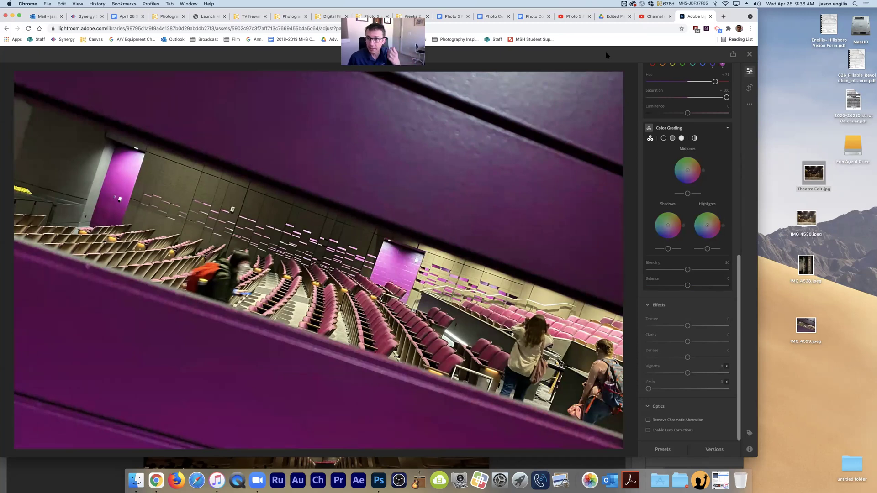
{"action": "scroll", "coordinate": [659, 141], "scroll_direction": "up", "scroll_amount": 10}
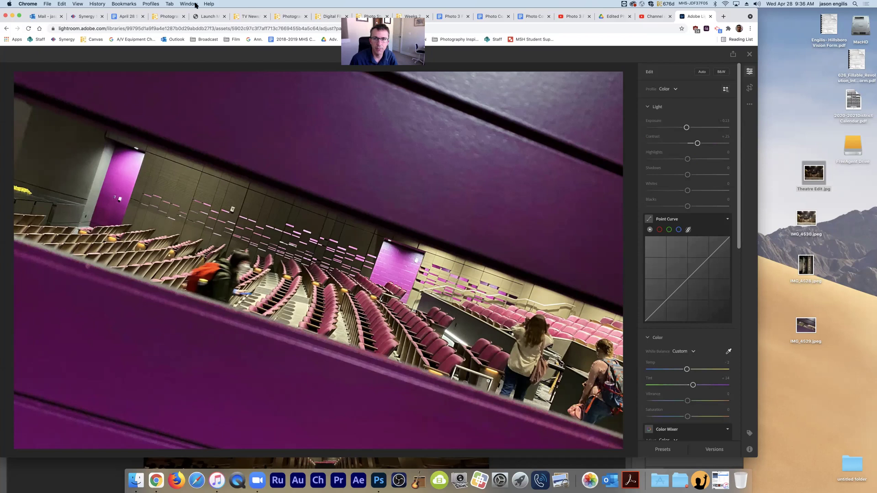
{"action": "left_click_drag", "start_coordinate": [738, 103], "coordinate": [726, 34]}
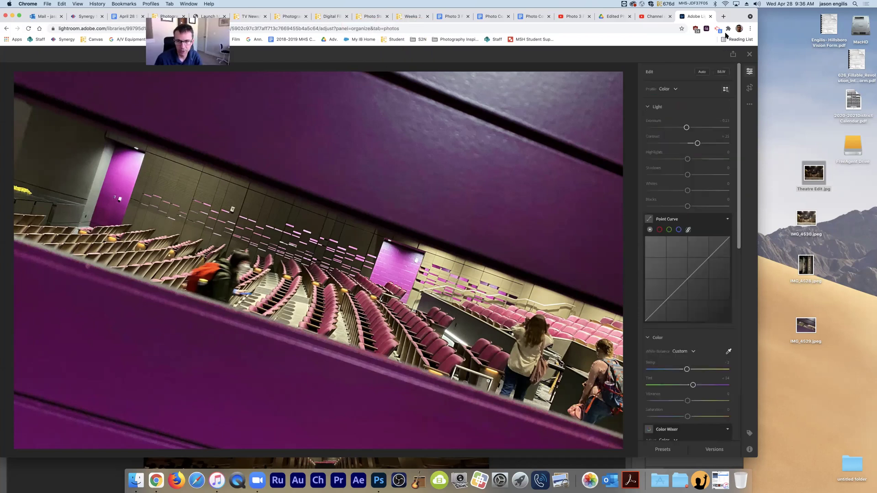
{"action": "left_click", "coordinate": [732, 55]}
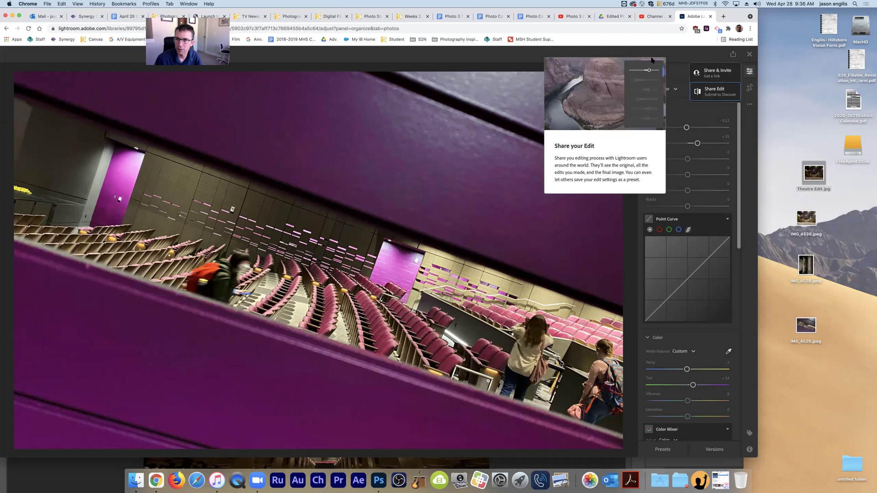
{"action": "left_click", "coordinate": [467, 59]}
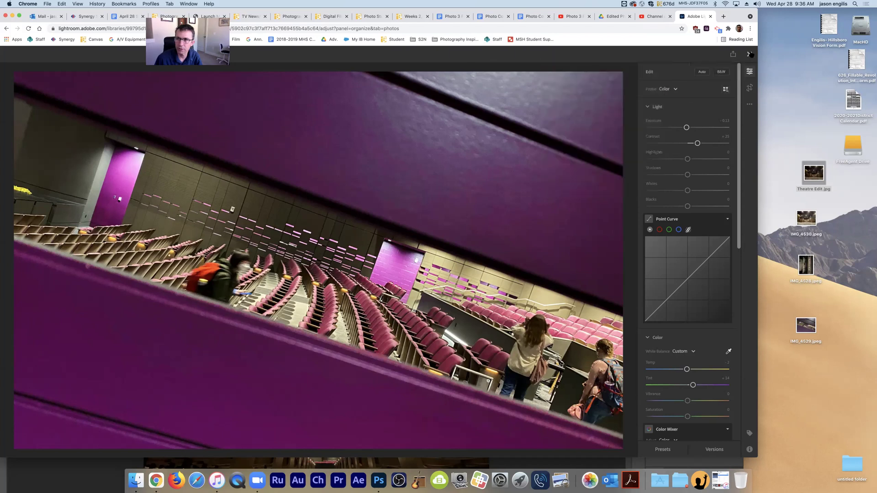
- Leave the photo's edit view and reopen the purple auditorium photo from All Photos for viewing only
{"action": "left_click", "coordinate": [750, 54]}
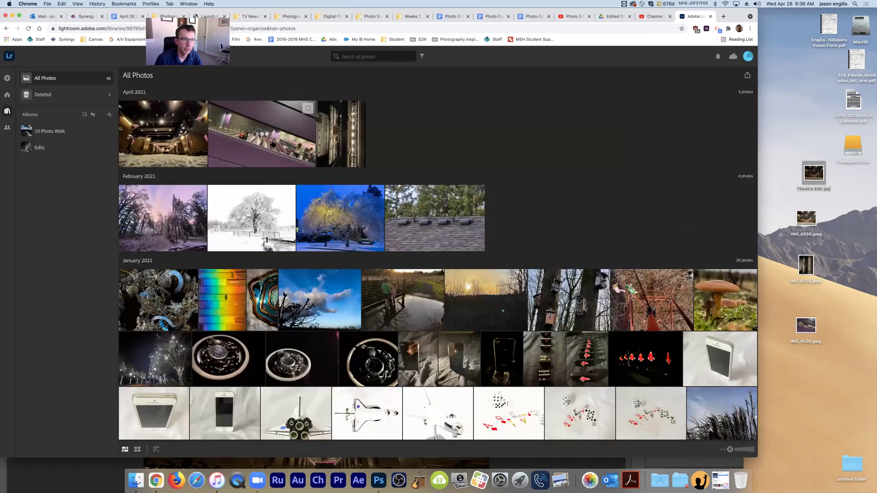
{"action": "left_click", "coordinate": [308, 109]}
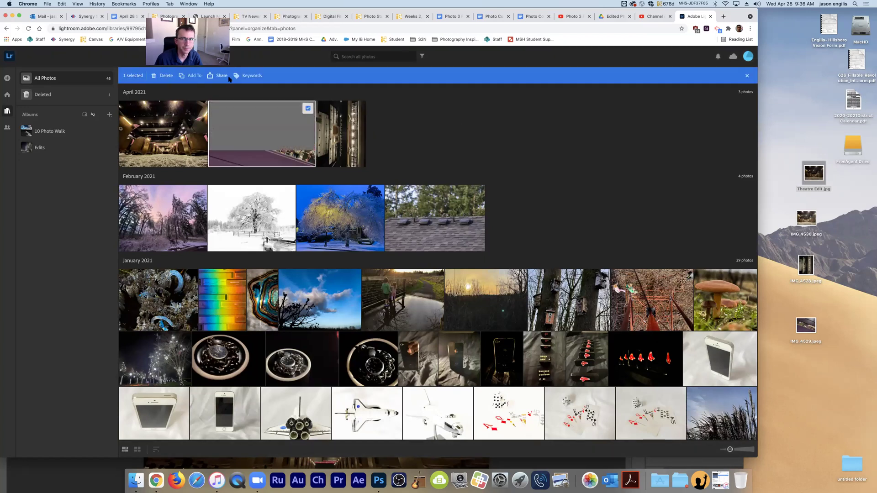
{"action": "left_click", "coordinate": [308, 108]}
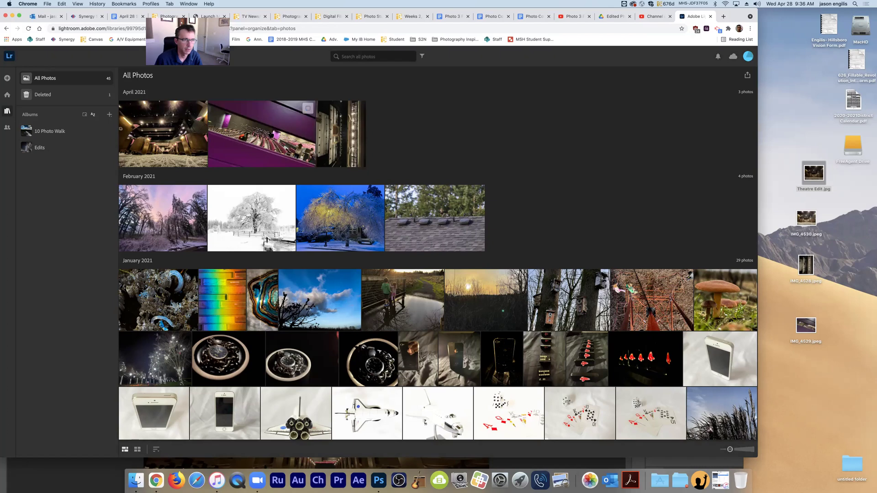
{"action": "left_click", "coordinate": [273, 134]}
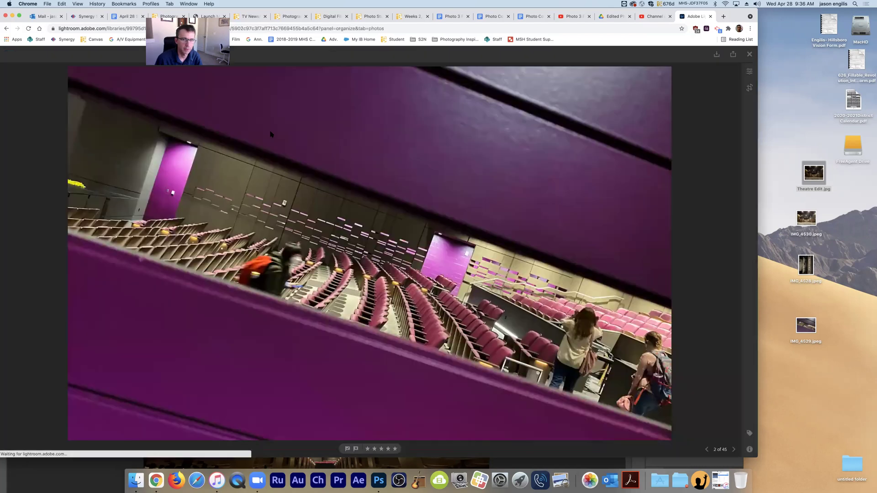
- Download the photo with its latest edits as a full-size JPG, saving it to the Desktop as Twist Purple
{"action": "left_click", "coordinate": [717, 54]}
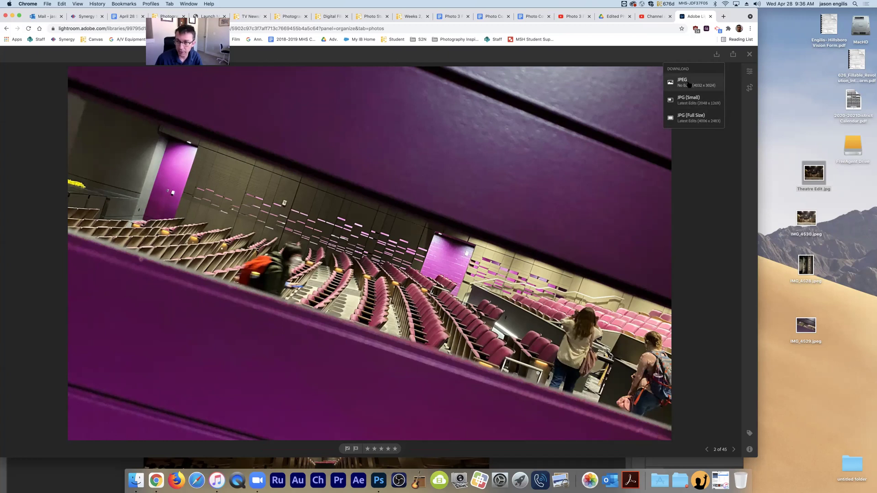
{"action": "left_click", "coordinate": [689, 120]}
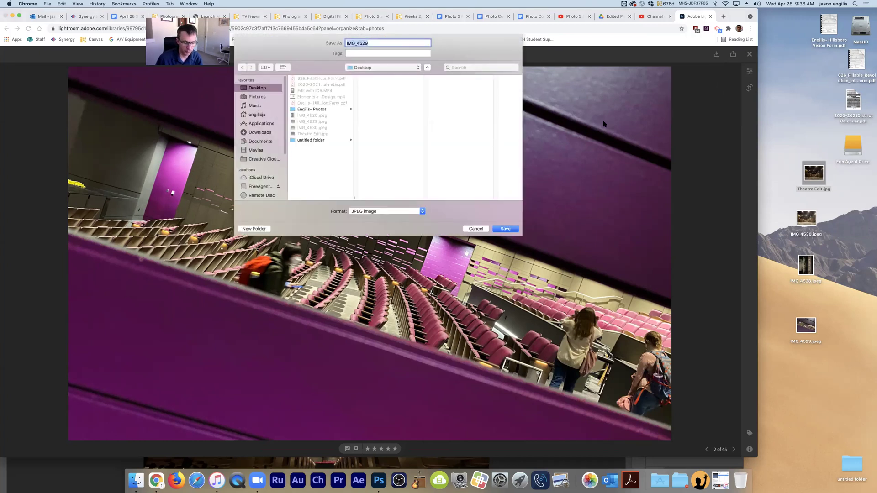
{"action": "type", "text": "Twist Purple"}
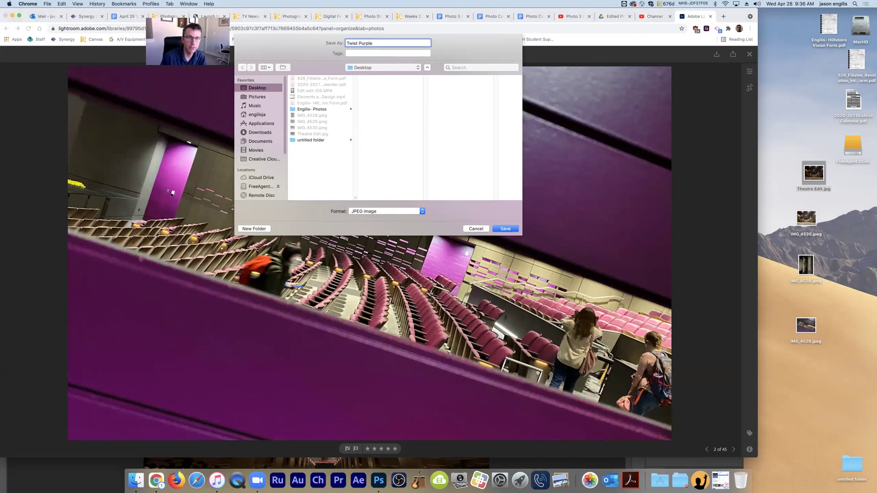
{"action": "key", "text": "Return"}
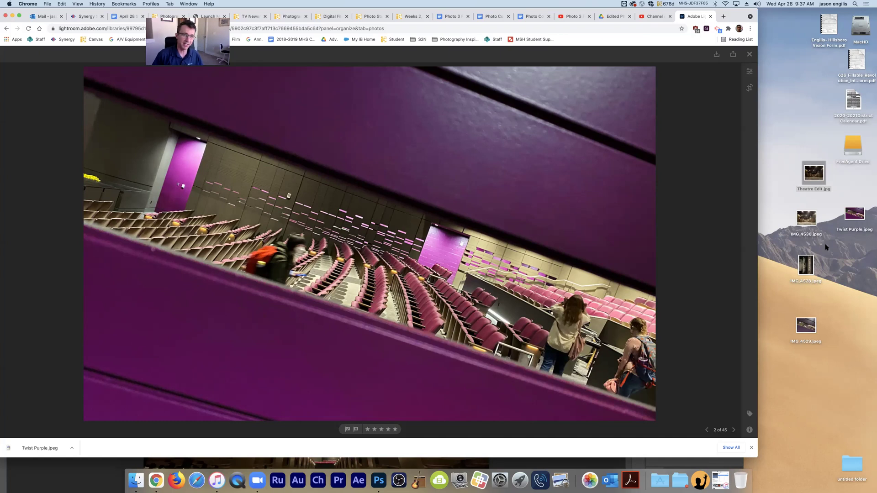
- Arrange the photo files on the desktop in one spaced column with Twist Purple.jpeg above Theatre Edit.jpg, and dismiss the browser's download bar
{"action": "left_click_drag", "start_coordinate": [821, 172], "coordinate": [811, 179]}
{"action": "left_click_drag", "start_coordinate": [806, 223], "coordinate": [806, 231]}
{"action": "left_click_drag", "start_coordinate": [807, 262], "coordinate": [807, 273]}
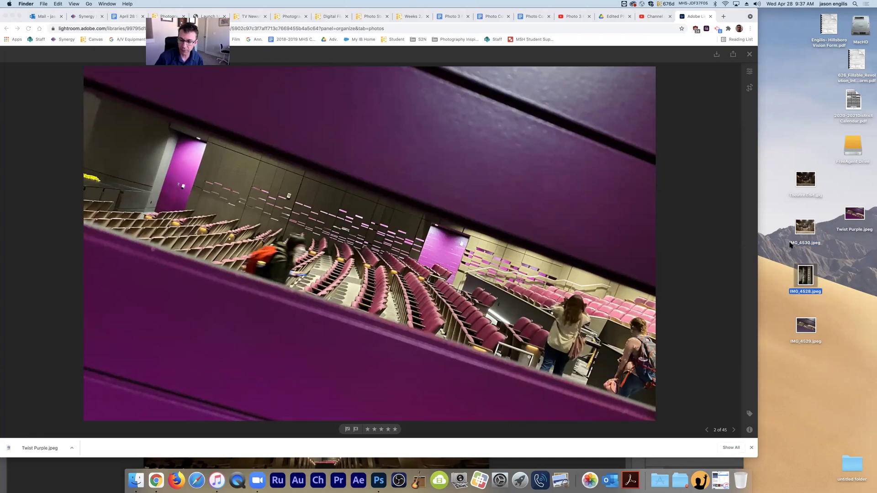
{"action": "left_click", "coordinate": [752, 452]}
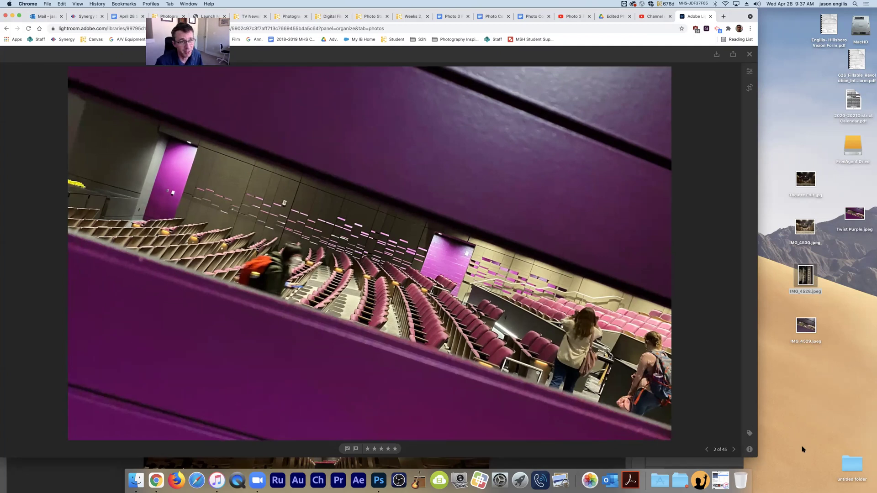
{"action": "left_click_drag", "start_coordinate": [861, 205], "coordinate": [816, 141]}
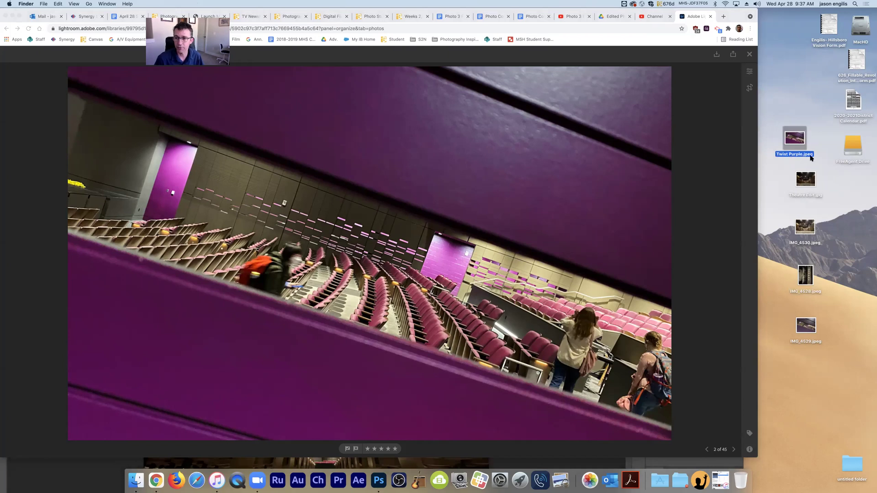
{"action": "left_click_drag", "start_coordinate": [807, 184], "coordinate": [801, 190]}
{"action": "left_click_drag", "start_coordinate": [806, 234], "coordinate": [800, 238]}
{"action": "left_click_drag", "start_coordinate": [800, 278], "coordinate": [788, 276]}
{"action": "left_click_drag", "start_coordinate": [814, 326], "coordinate": [807, 342]}
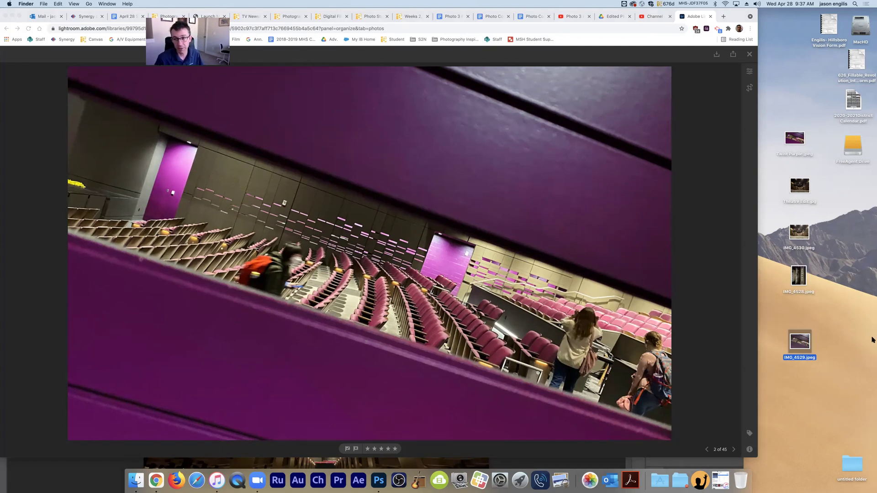
- Switch to Google Drive and upload Twist Purple.jpeg from the desktop to the Edited Photos folder
{"action": "left_click", "coordinate": [619, 17]}
{"action": "left_click_drag", "start_coordinate": [800, 135], "coordinate": [547, 245]}
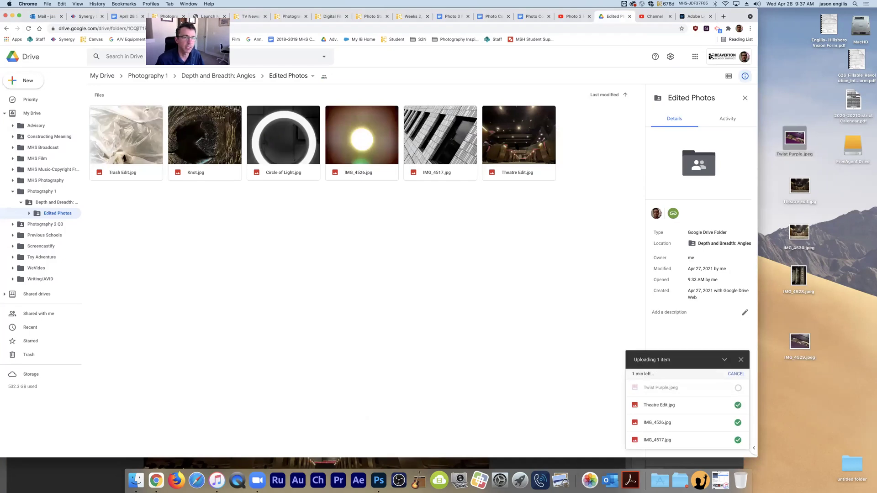